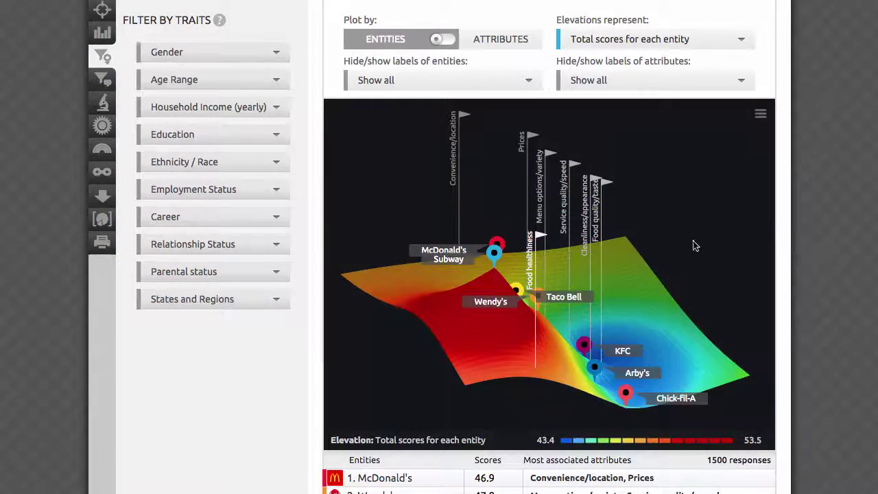
# Step: Rotate the 3D fast-food topography to a flatter angle that shows more brand pins
pyautogui.moveTo(691, 245); pyautogui.dragTo(295, 190)
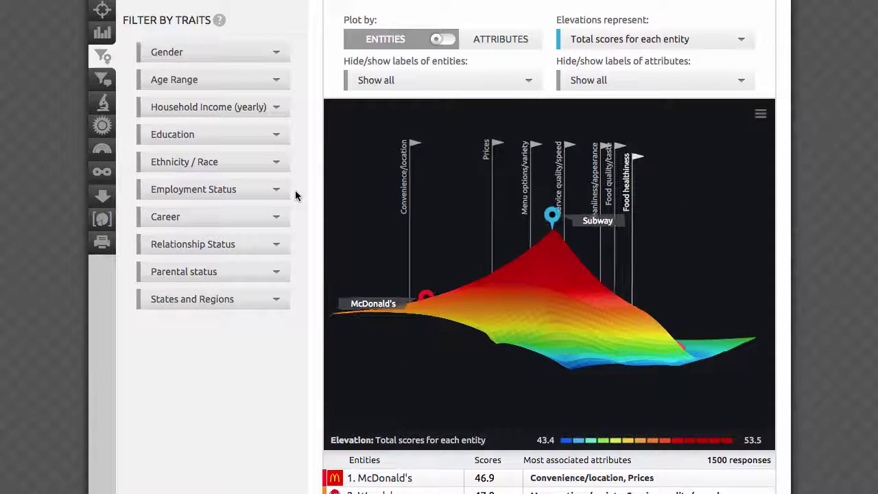
pyautogui.moveTo(664, 264); pyautogui.dragTo(709, 262)
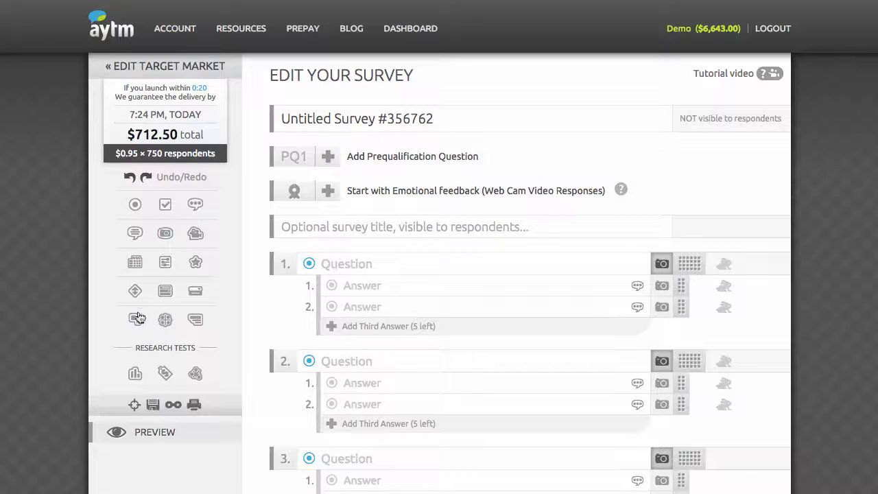
# Step: Add a Competitive Topography question, making question 4 a Competitive Topography question
pyautogui.moveTo(196, 380); pyautogui.dragTo(328, 363)
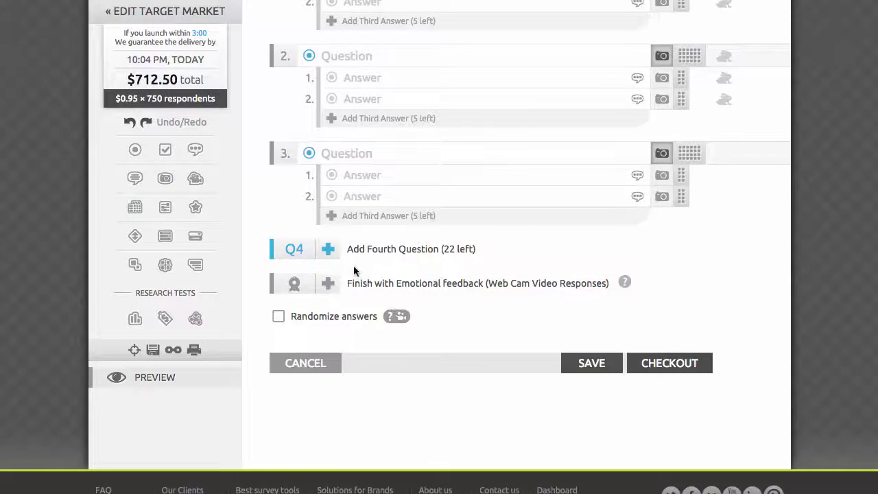
pyautogui.click(333, 252)
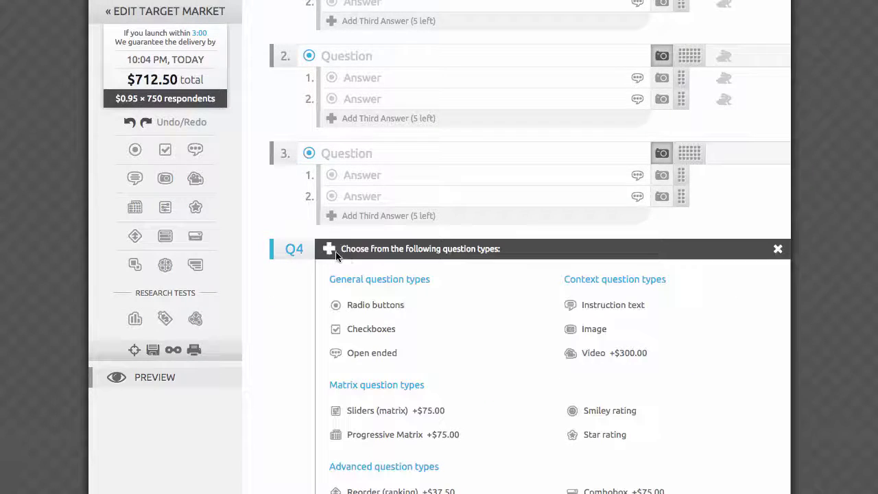
pyautogui.scroll(-5, 506, 380)
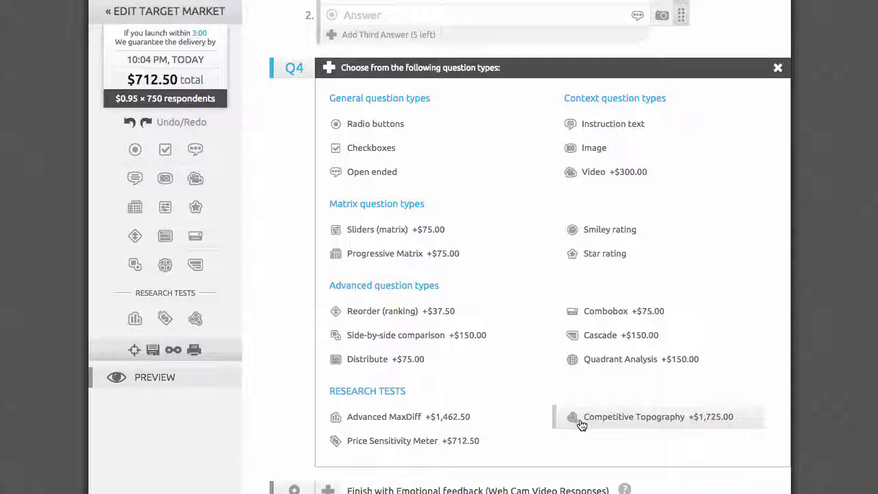
pyautogui.click(580, 418)
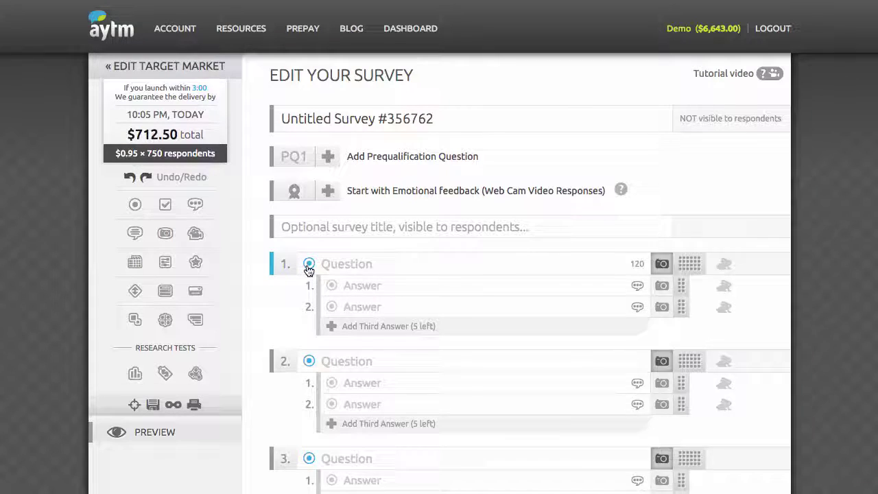
# Step: Change question 1's type to Competitive Topography under Research Tests
pyautogui.click(309, 266)
pyautogui.scroll(-5, 472, 363)
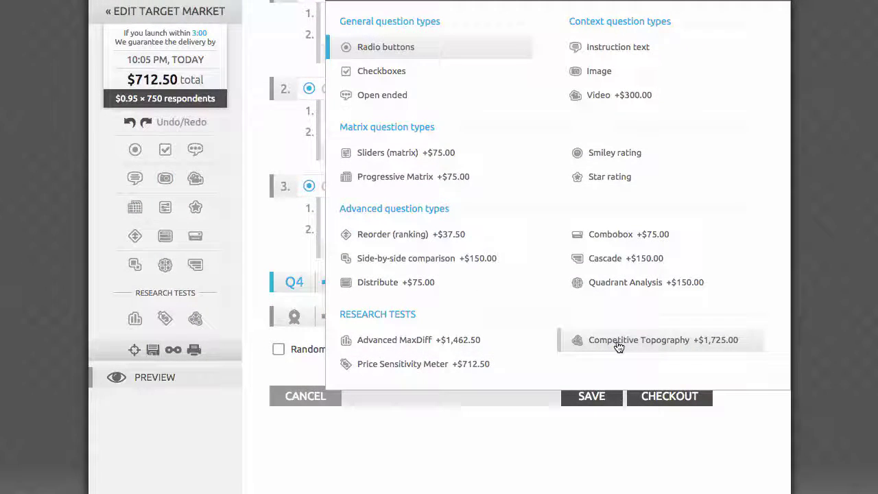
pyautogui.click(616, 343)
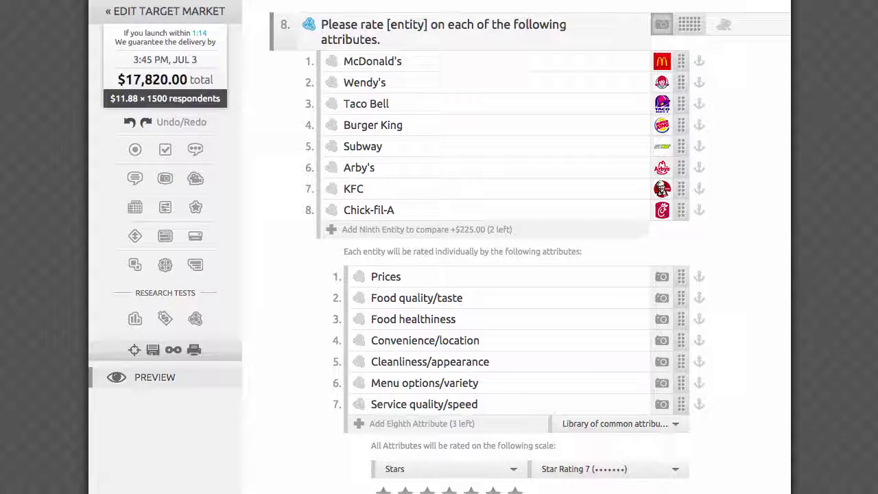
# Step: Add a ninth and tenth entity row, then delete both empty rows
pyautogui.click(335, 233)
pyautogui.click(332, 253)
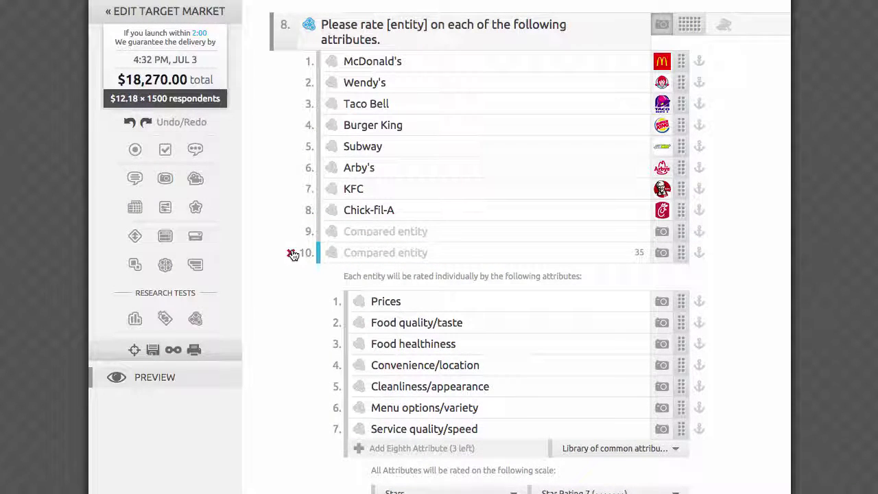
pyautogui.click(291, 254)
pyautogui.click(291, 232)
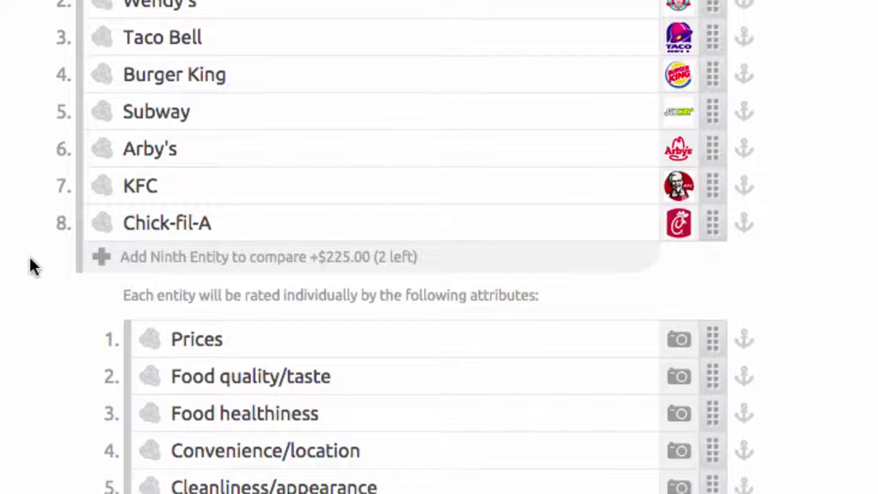
# Step: Add Popularity from the common attributes library as the eighth attribute
pyautogui.scroll(-5, 29, 255)
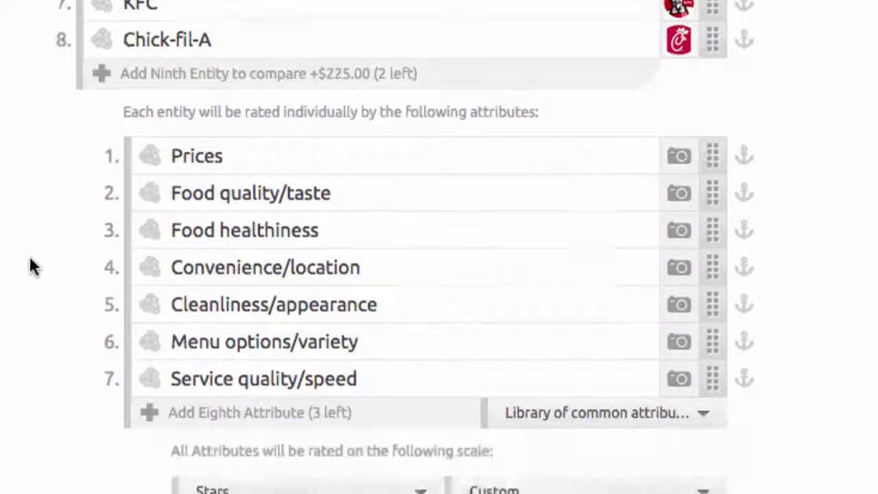
pyautogui.click(552, 260)
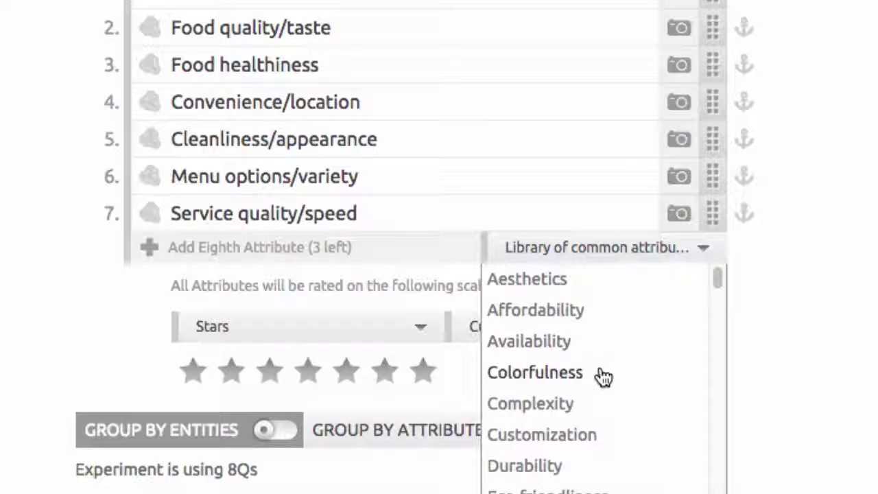
pyautogui.scroll(-7, 603, 381)
pyautogui.scroll(-10, 604, 387)
pyautogui.scroll(-8, 603, 383)
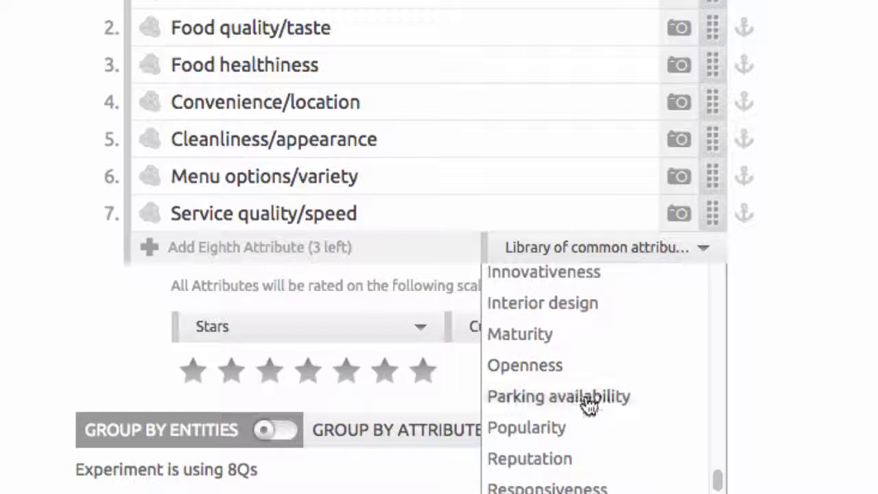
pyautogui.click(552, 427)
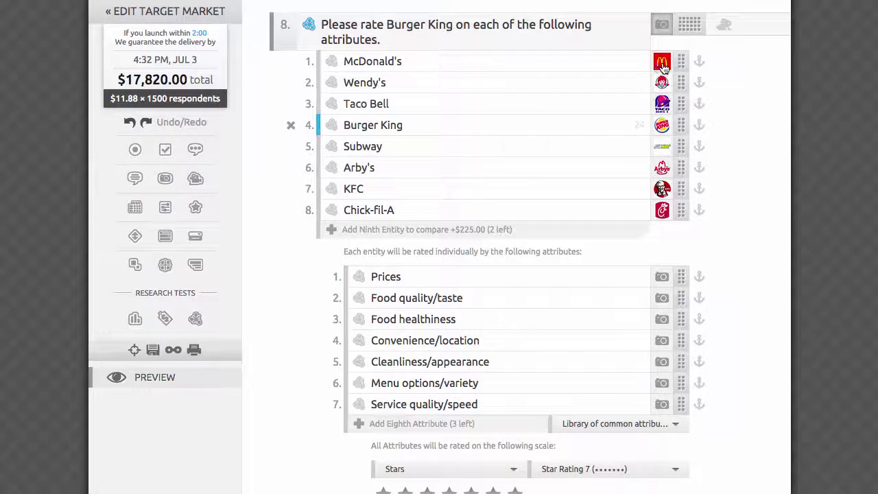
# Step: Anchor McDonald's and Wendy's in their list positions
pyautogui.moveTo(662, 66)
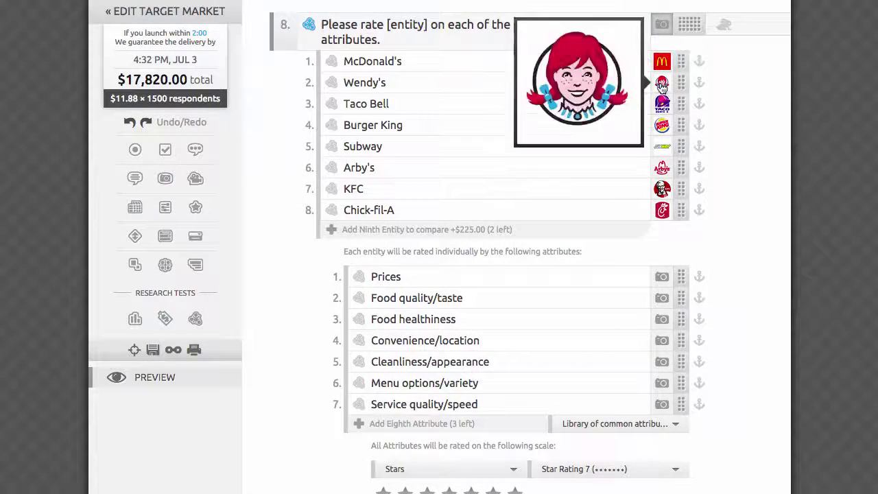
pyautogui.moveTo(662, 104)
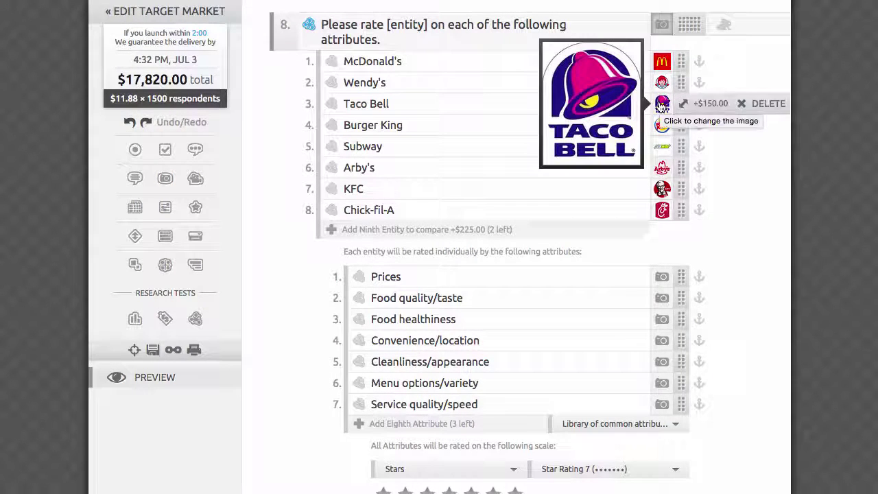
pyautogui.moveTo(661, 124)
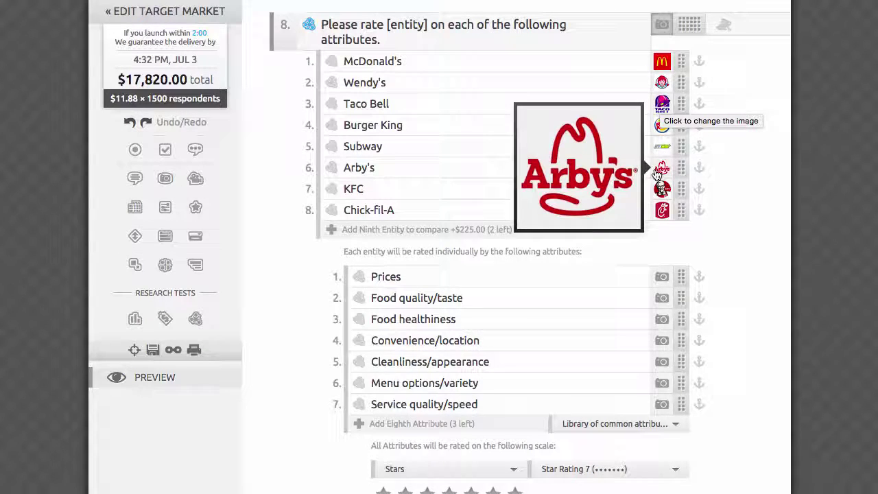
pyautogui.moveTo(660, 190)
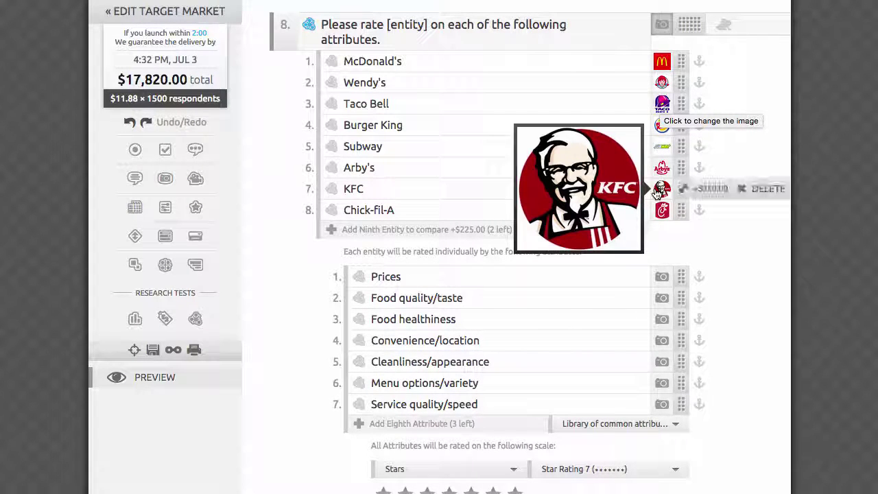
pyautogui.moveTo(656, 212)
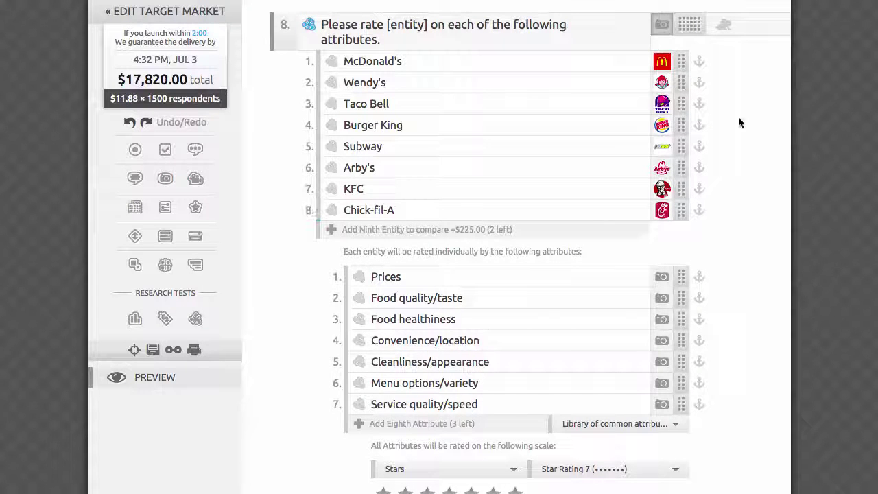
pyautogui.click(699, 61)
pyautogui.click(699, 82)
# Step: Anchor Taco Bell and Burger King, leaving the star rating options unchanged
pyautogui.click(699, 103)
pyautogui.click(699, 125)
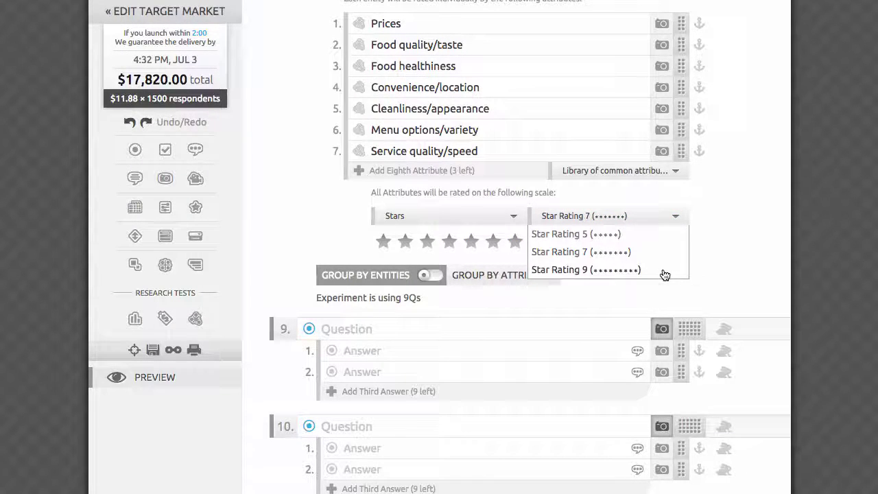
pyautogui.click(723, 268)
# Step: Switch the rating scale to sliders using the Level of Importance preset
pyautogui.click(514, 217)
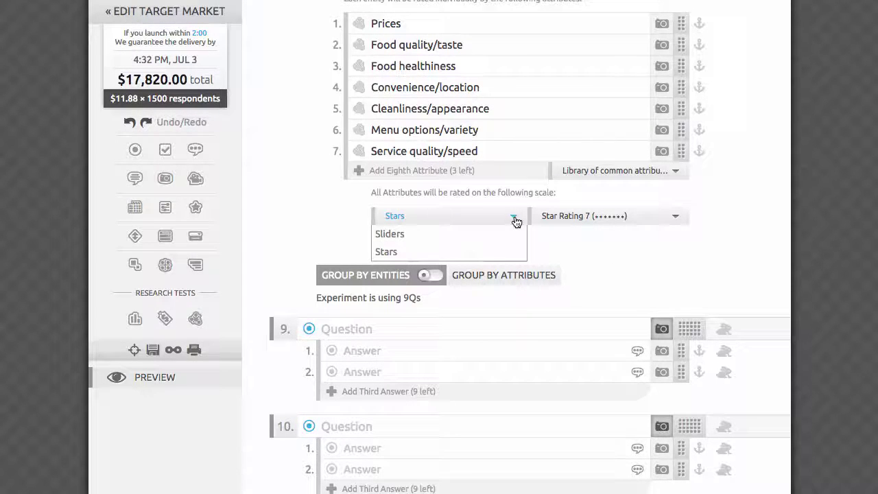
pyautogui.click(384, 236)
pyautogui.click(663, 218)
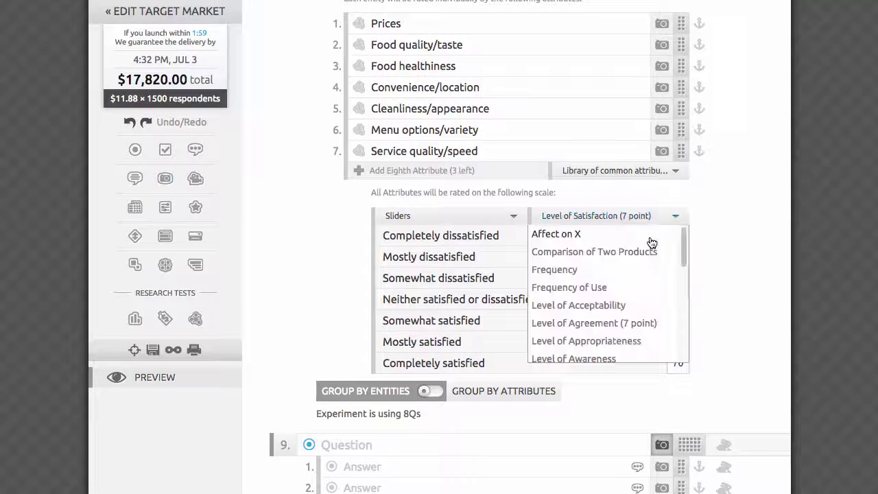
pyautogui.scroll(-1, 635, 314)
pyautogui.scroll(-3, 632, 313)
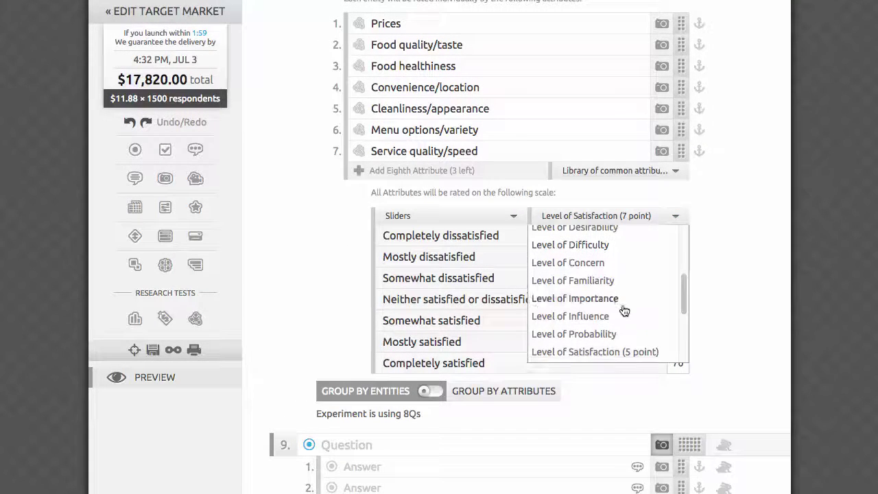
pyautogui.click(620, 301)
# Step: Edit the slider scale: first label ending 'at all', first value 1, top value 99
pyautogui.moveTo(433, 235); pyautogui.dragTo(404, 235)
pyautogui.press('BackSpace')
pyautogui.write('at all')
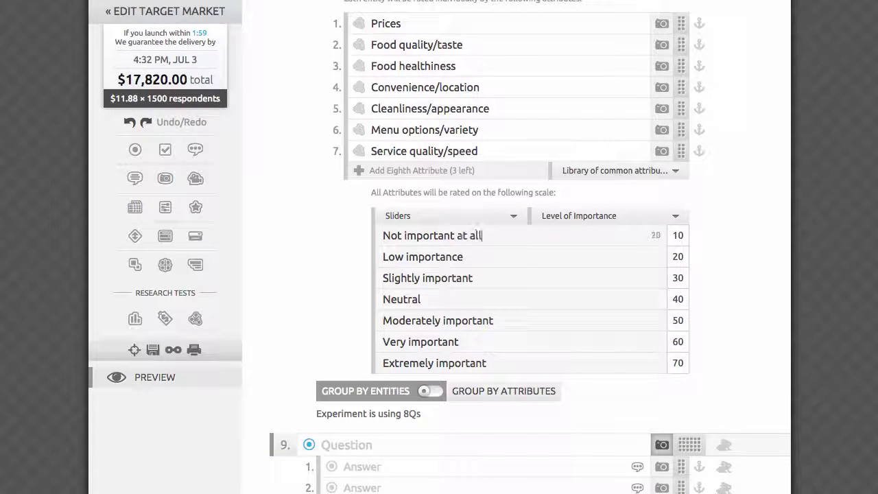
pyautogui.doubleClick(681, 235)
pyautogui.write('1')
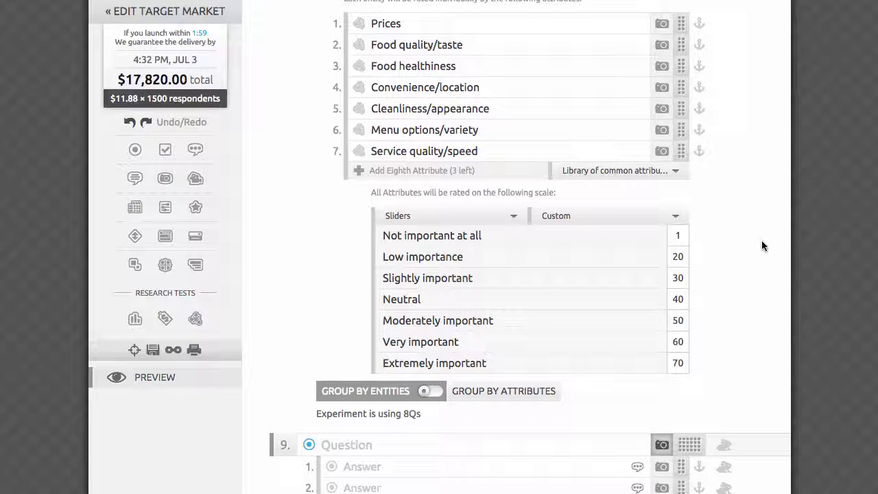
pyautogui.doubleClick(680, 363)
pyautogui.write('99')
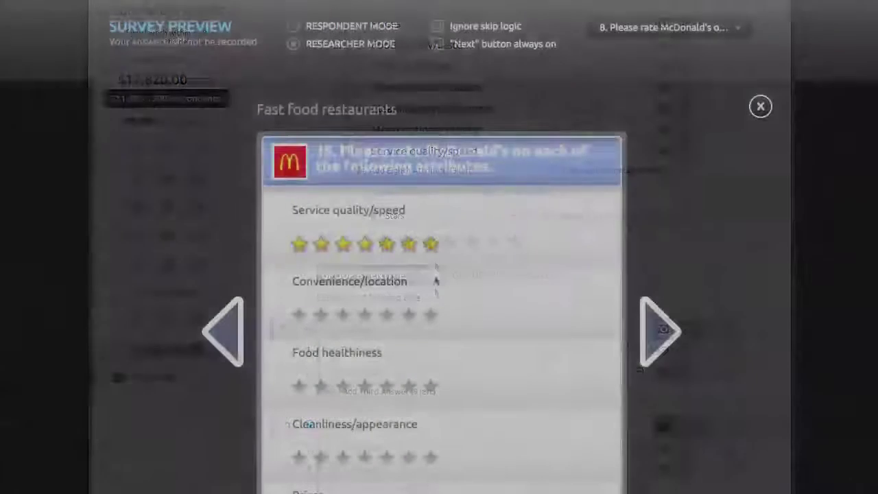
# Step: In the preview, rate McDonald's seven stars on Convenience/location, Cleanliness/appearance, Food quality/taste and Prices
pyautogui.click(427, 391)
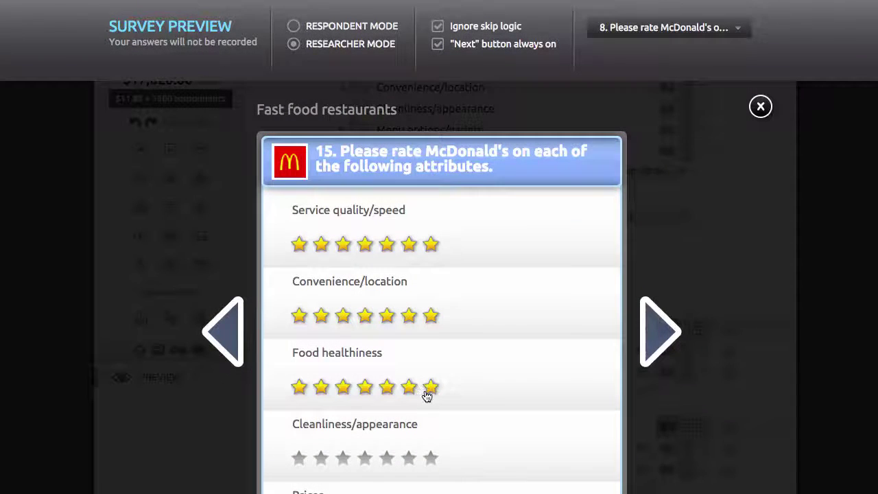
pyautogui.click(431, 459)
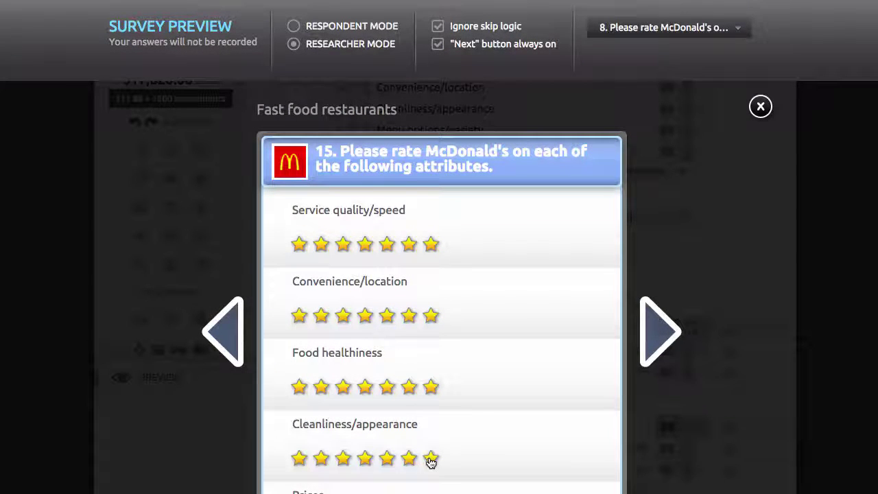
pyautogui.scroll(-2, 431, 463)
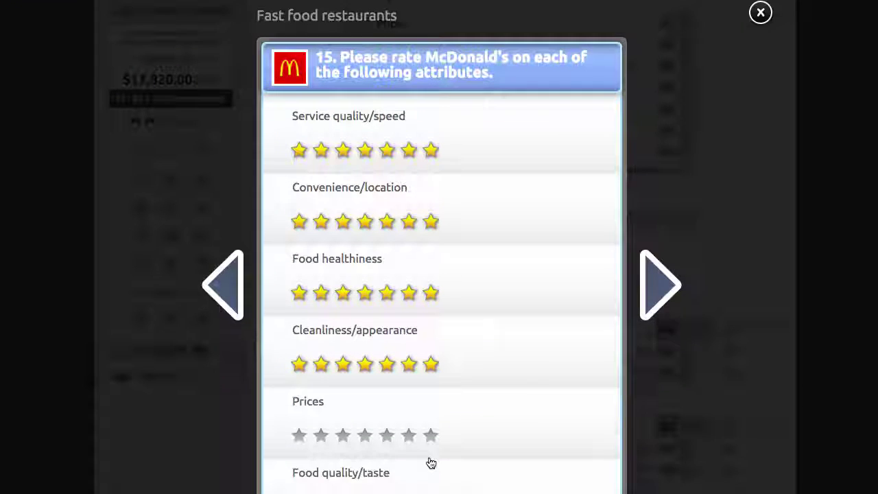
pyautogui.click(430, 464)
pyautogui.scroll(-2, 431, 463)
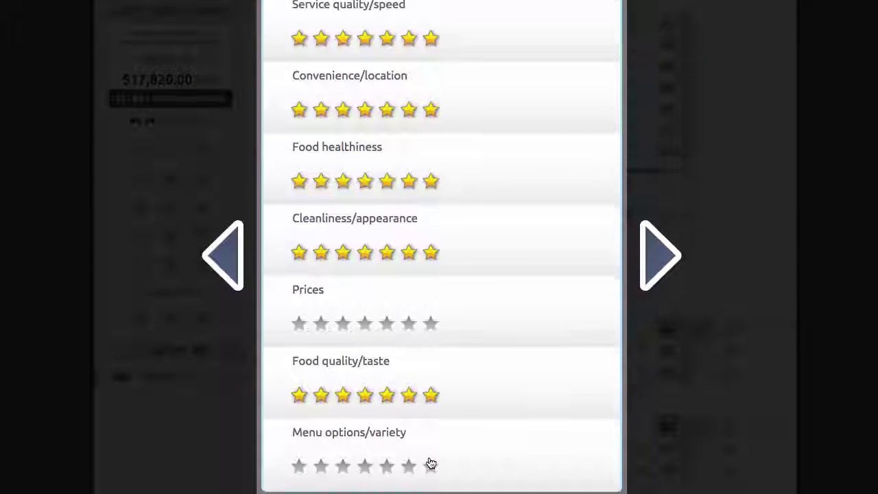
pyautogui.click(431, 293)
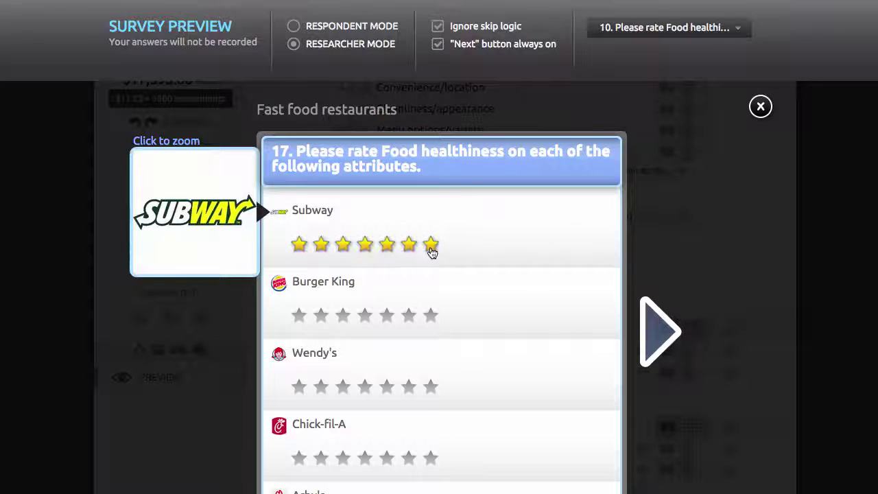
# Step: In the preview, give Subway, Burger King, Wendy's, Chick-fil-A, Arby's, KFC, Taco Bell and McDonald's seven stars for Food healthiness
pyautogui.click(431, 246)
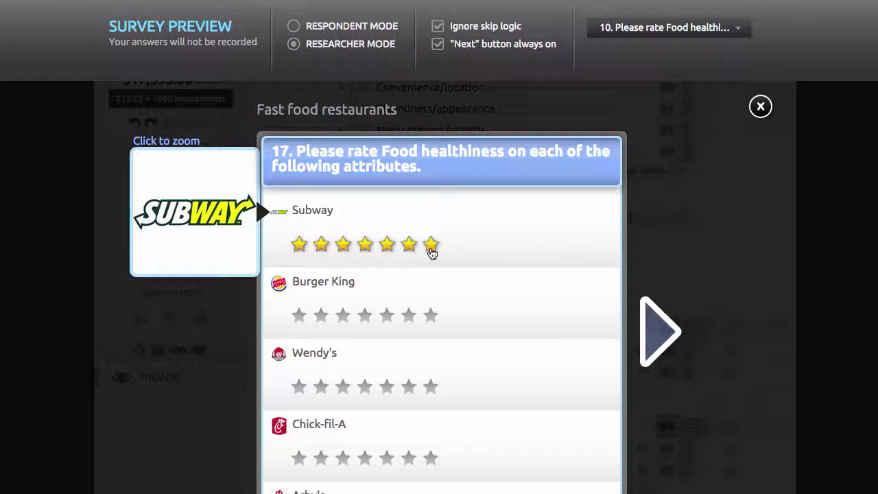
pyautogui.click(432, 317)
pyautogui.click(431, 387)
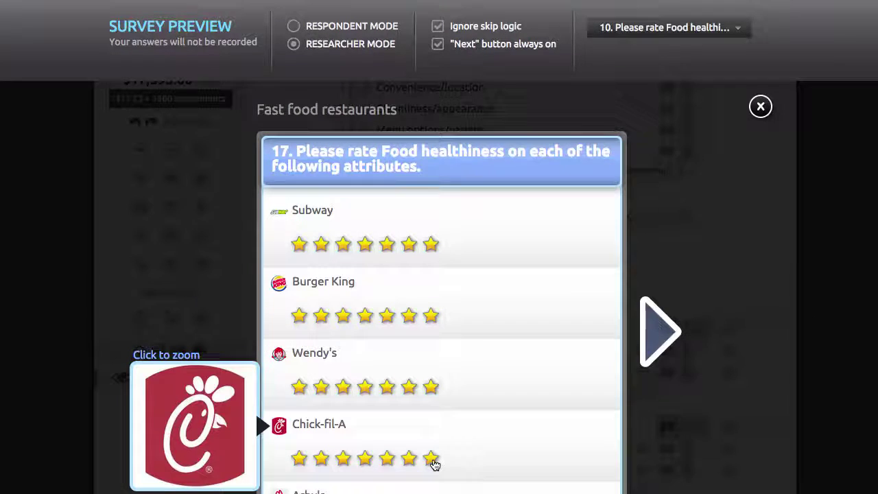
pyautogui.click(432, 458)
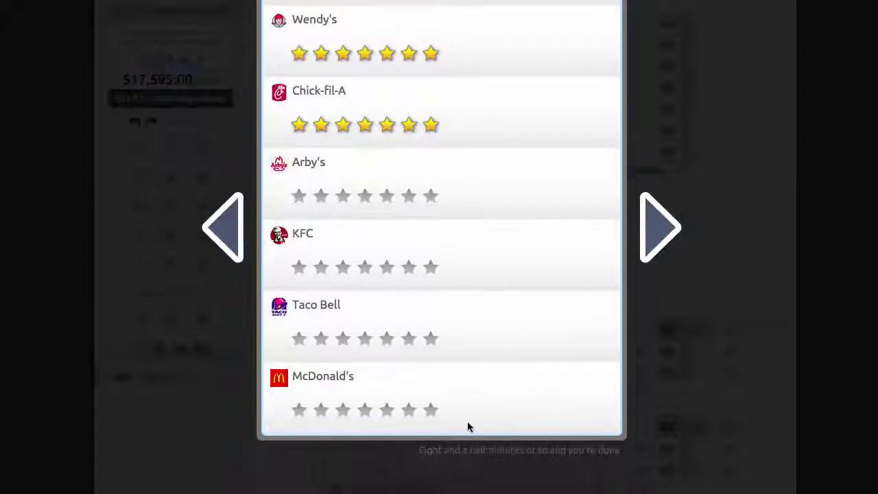
pyautogui.click(431, 196)
pyautogui.click(431, 267)
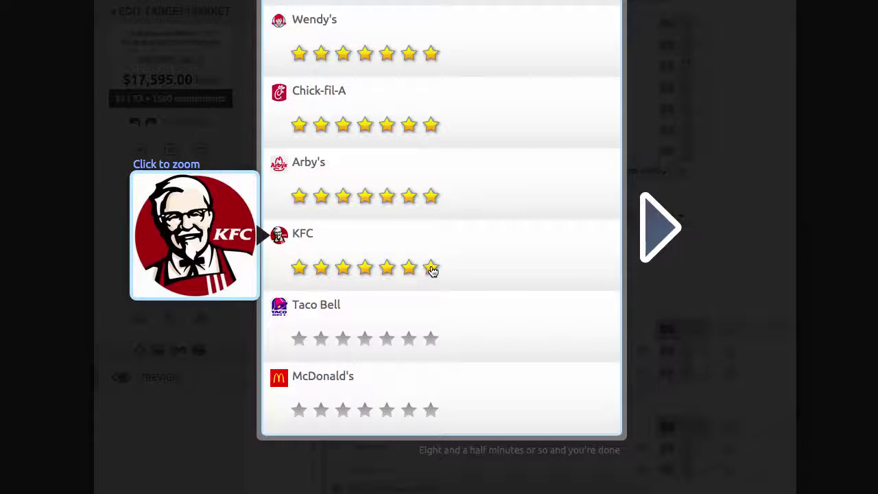
pyautogui.click(431, 337)
pyautogui.click(424, 411)
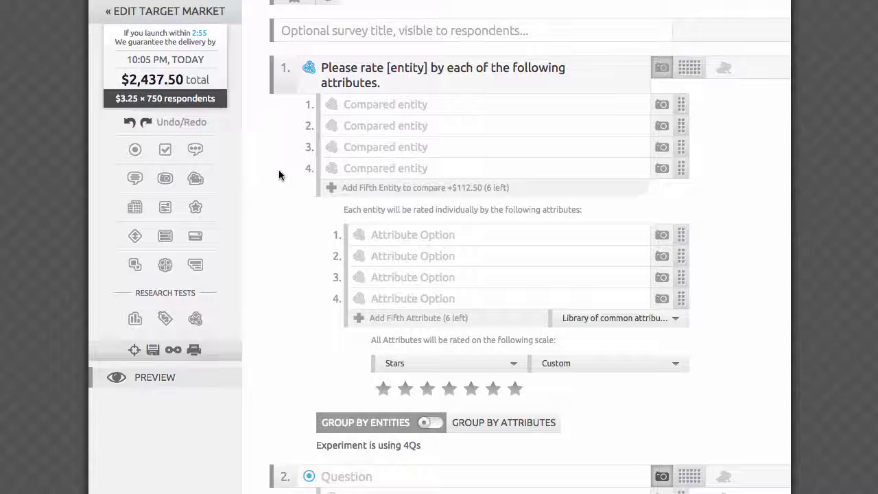
# Step: Enter McDonald's and Wendy's as the first two compared entities, then check their piped titles
pyautogui.click(382, 102)
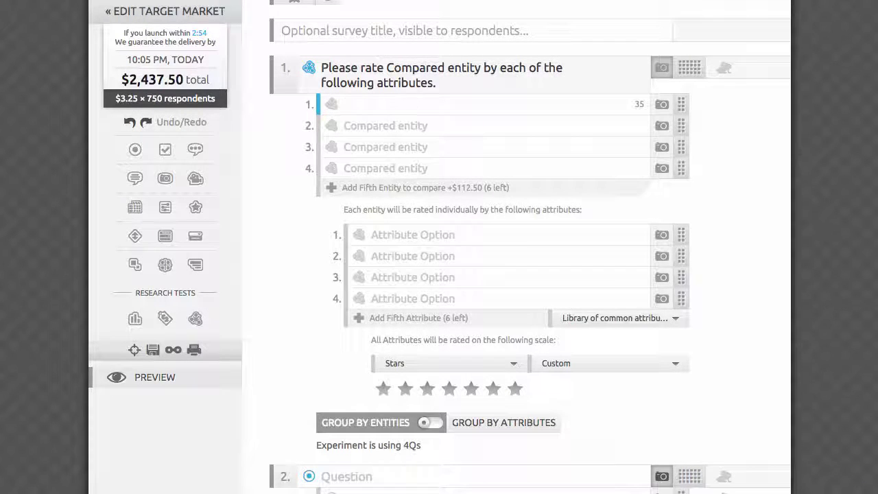
pyautogui.write('McDon')
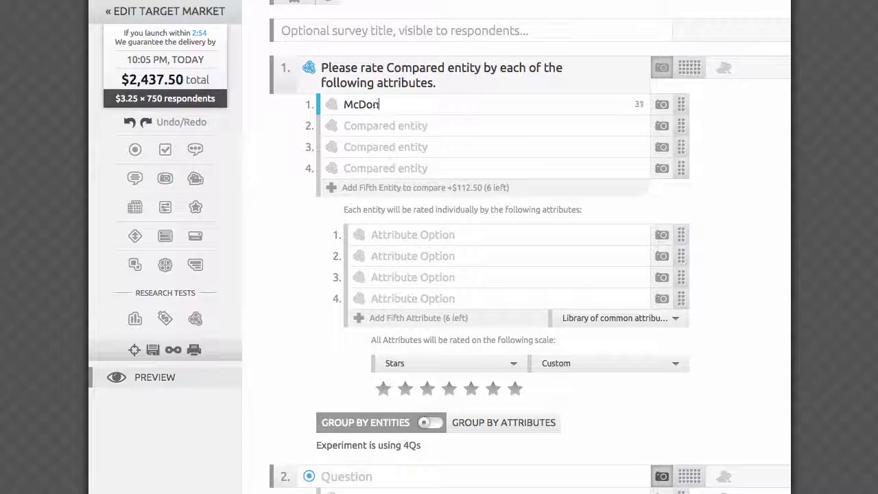
pyautogui.write("ald's")
pyautogui.click(411, 120)
pyautogui.write("Wendy's")
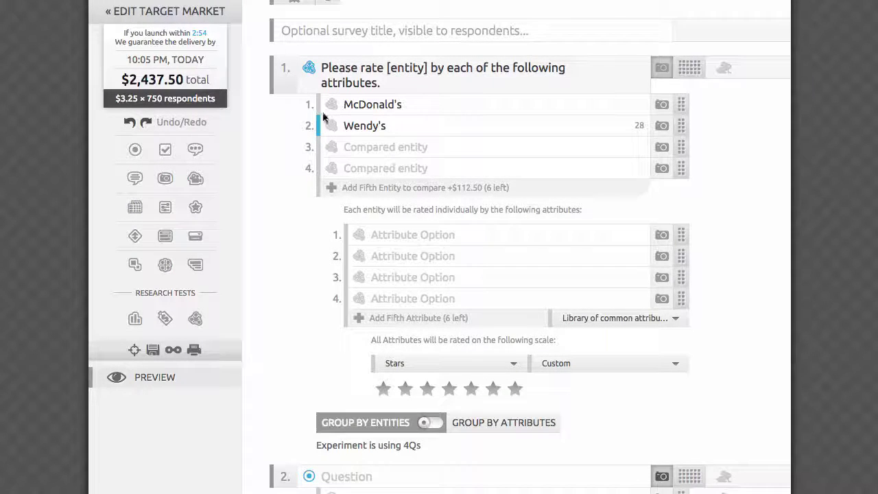
pyautogui.click(347, 104)
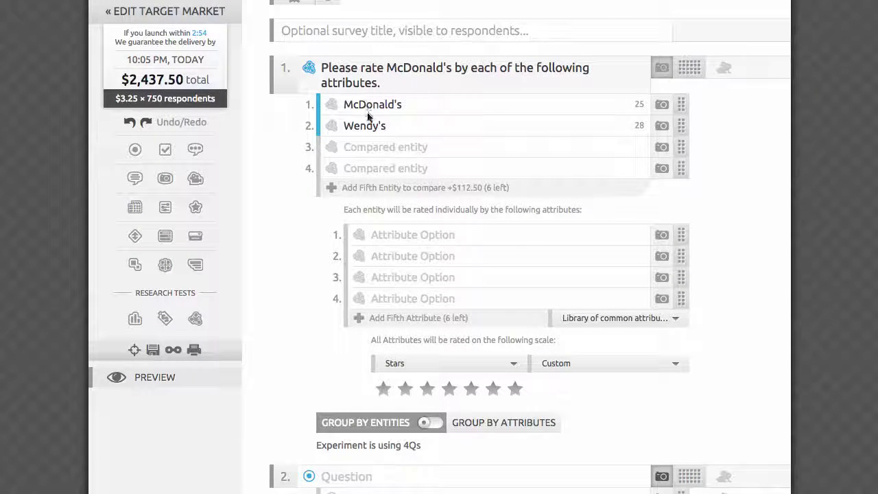
pyautogui.click(369, 128)
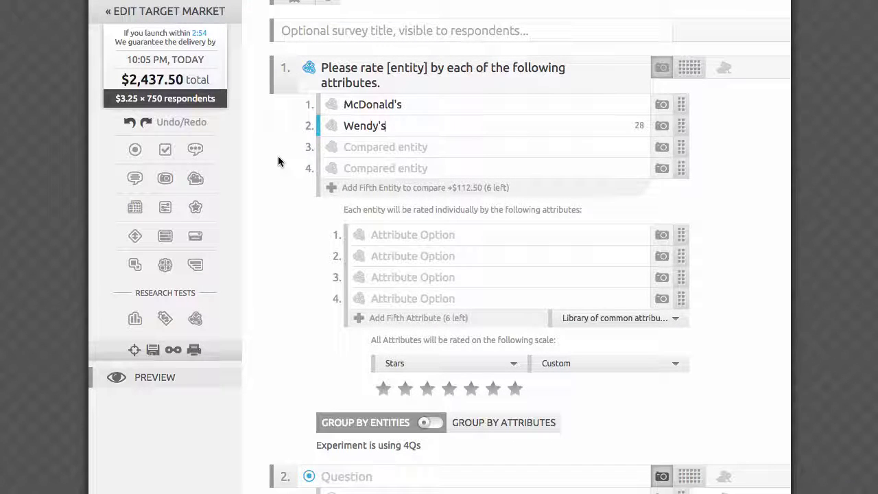
# Step: Delete the [entity] placeholder from question 1's title
pyautogui.scroll(-1, 267, 130)
pyautogui.click(382, 57)
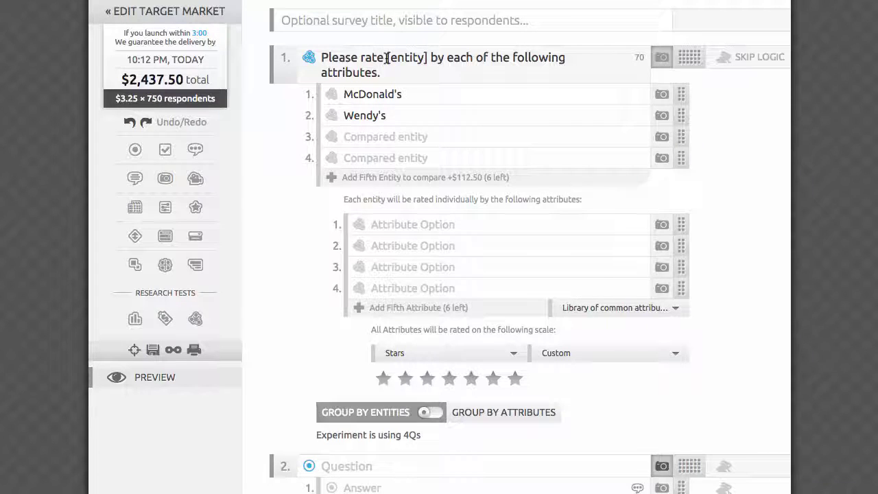
pyautogui.moveTo(387, 57); pyautogui.dragTo(426, 57)
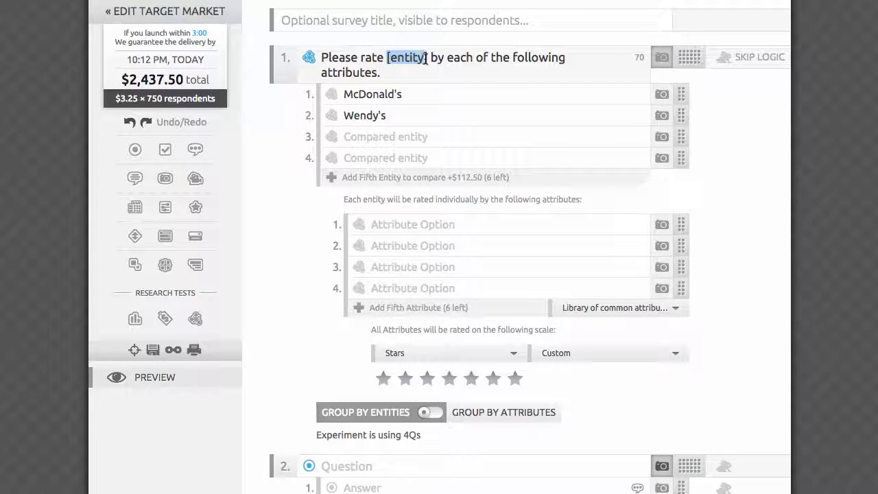
pyautogui.press('BackSpace')
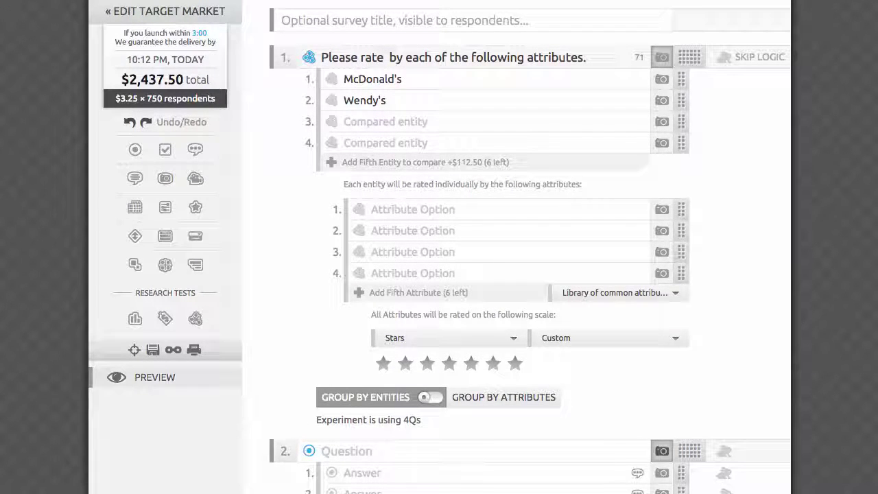
pyautogui.click(257, 120)
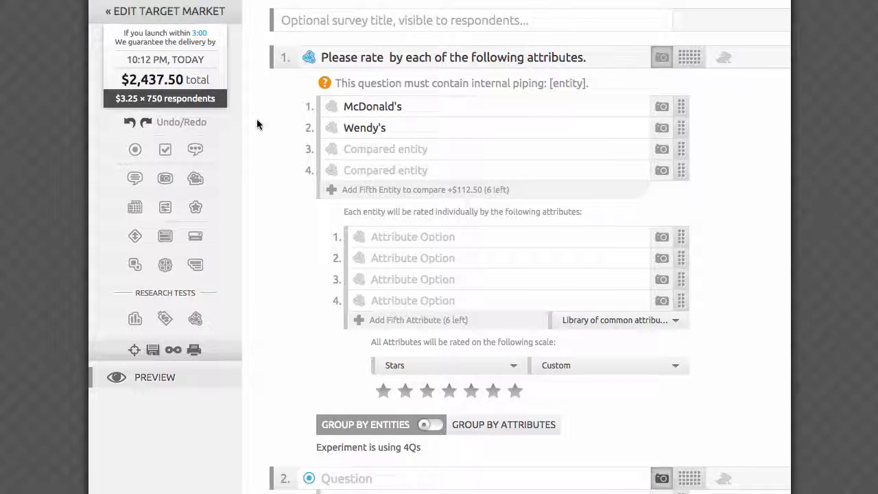
# Step: Retype [entity] between 'rate' and 'by' in the title, then delete it again
pyautogui.click(392, 62)
pyautogui.write('[entit')
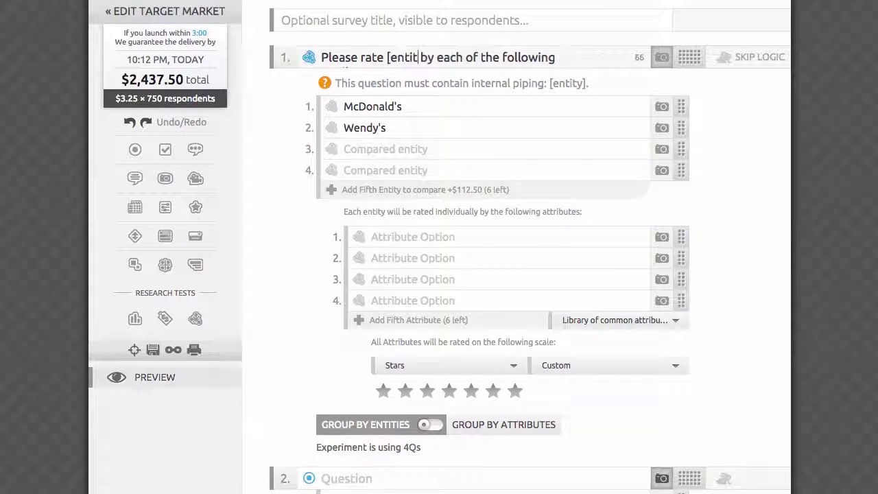
pyautogui.write('y]')
pyautogui.click(263, 126)
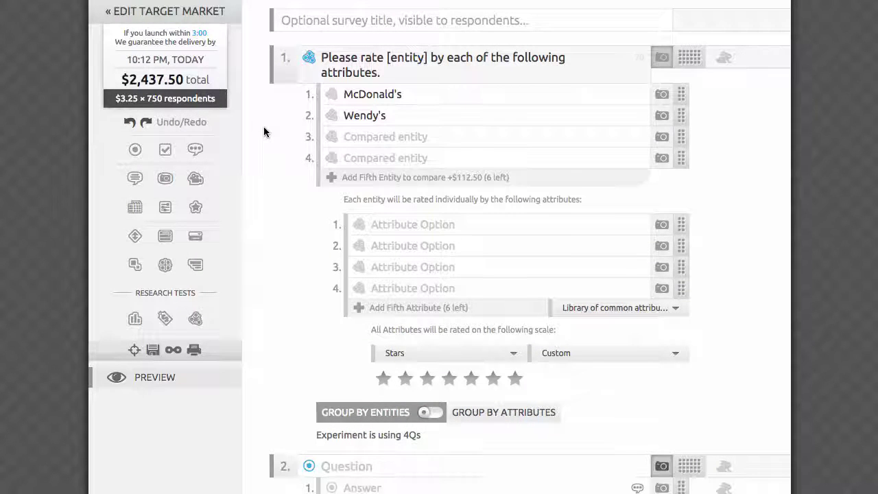
pyautogui.moveTo(387, 61); pyautogui.dragTo(427, 60)
pyautogui.press('BackSpace')
pyautogui.click(274, 117)
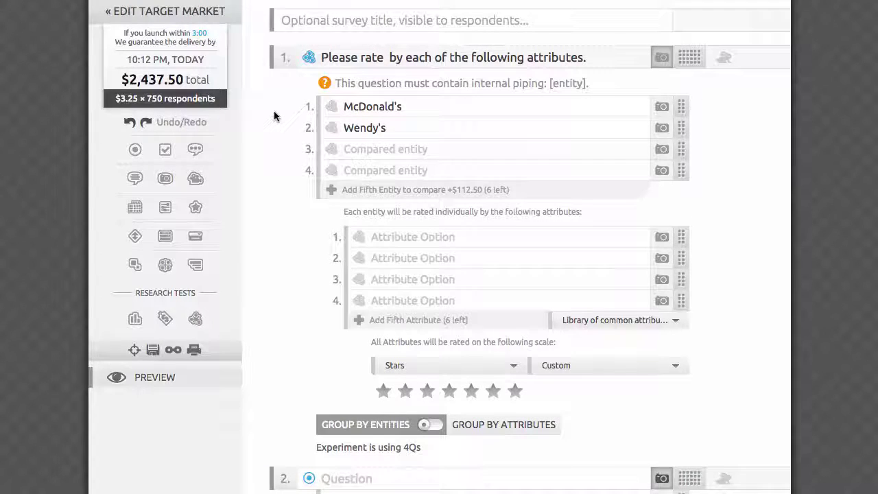
# Step: Let the piping warning append [entity] to the title, then delete that appended placeholder
pyautogui.click(418, 89)
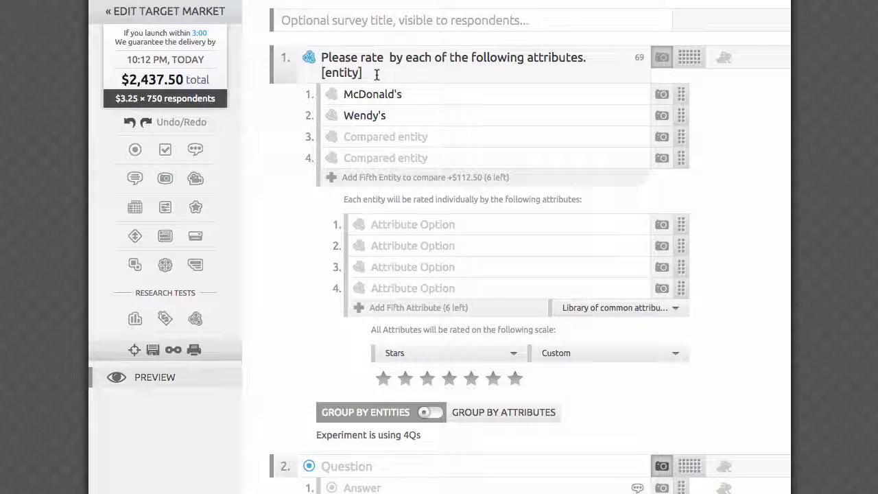
pyautogui.moveTo(375, 74); pyautogui.dragTo(322, 72)
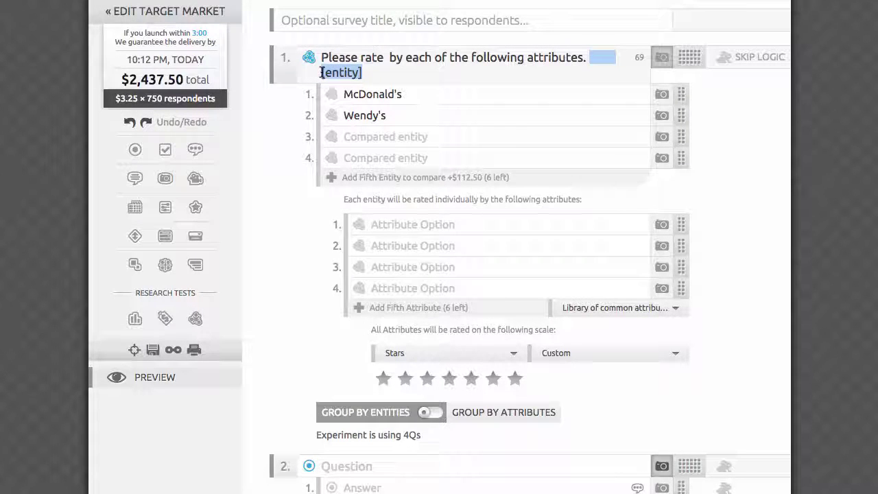
pyautogui.press('BackSpace')
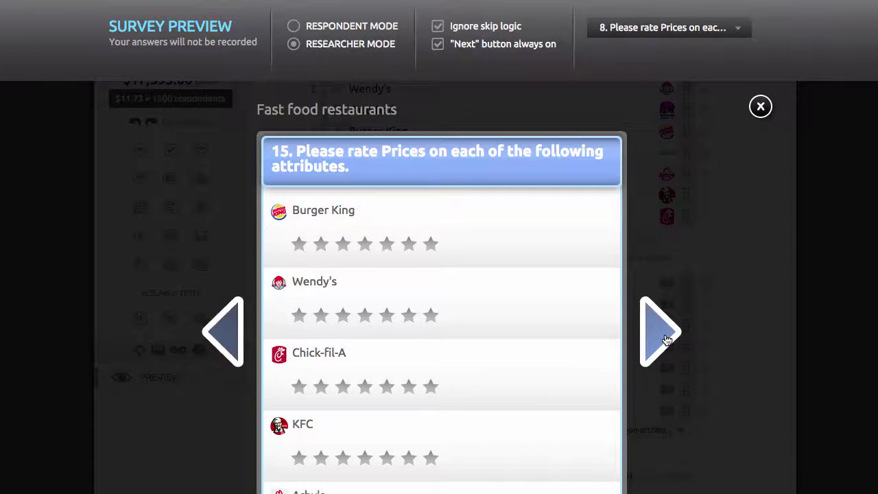
# Step: Advance the survey preview one question, close it, and scroll down to the results
pyautogui.click(666, 339)
pyautogui.click(761, 107)
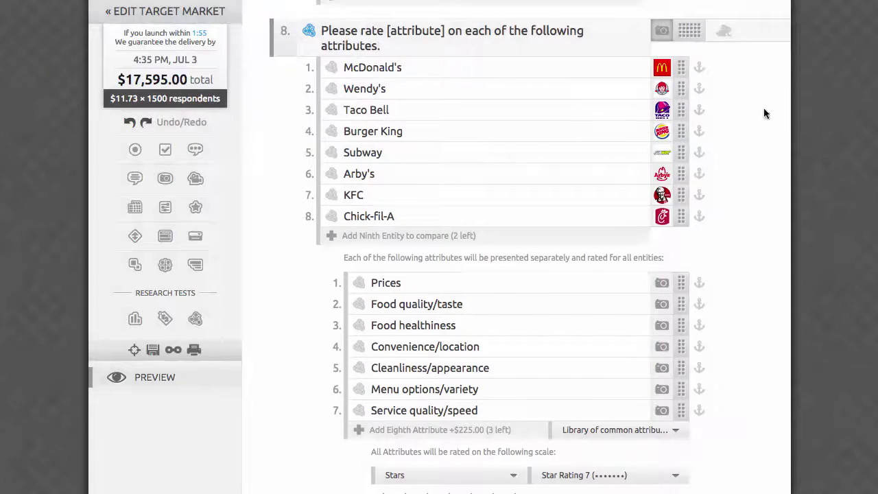
pyautogui.scroll(-20, 729, 259)
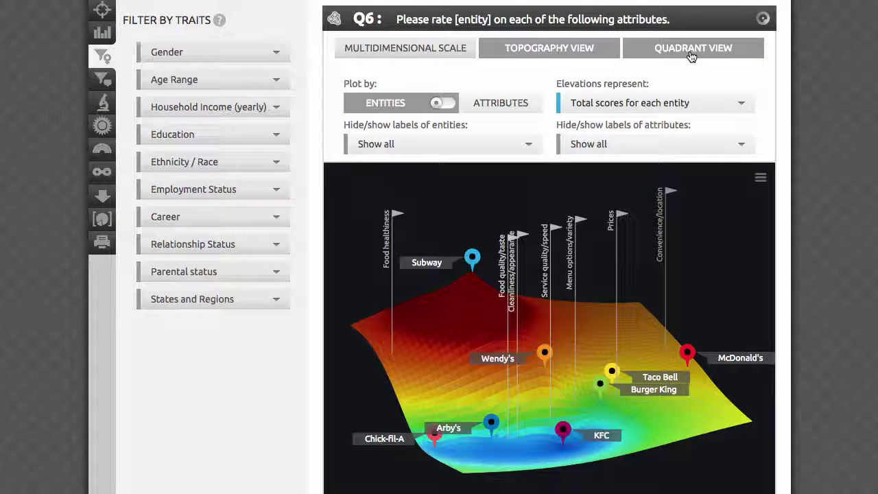
pyautogui.click(440, 55)
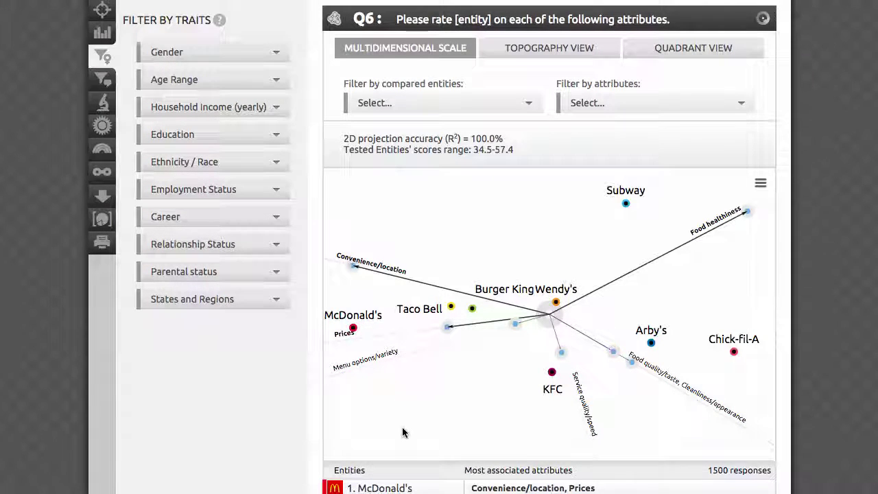
pyautogui.scroll(-3, 402, 427)
pyautogui.scroll(-3, 402, 427)
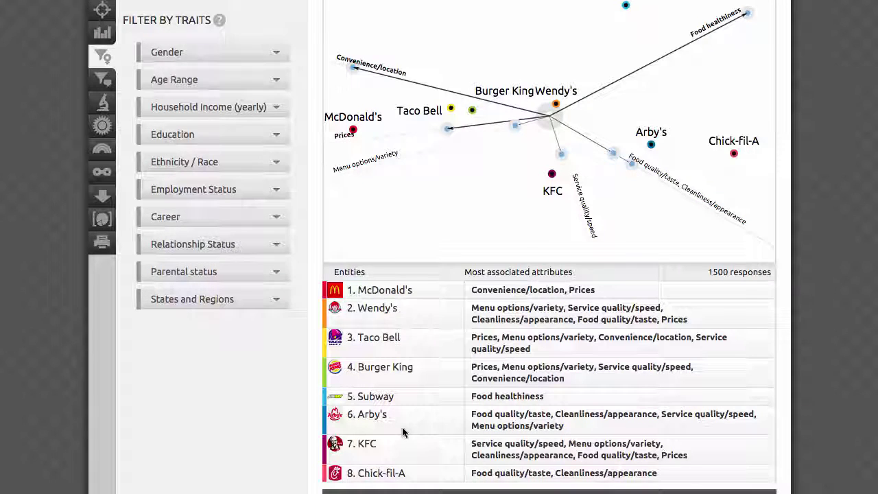
pyautogui.scroll(2, 402, 428)
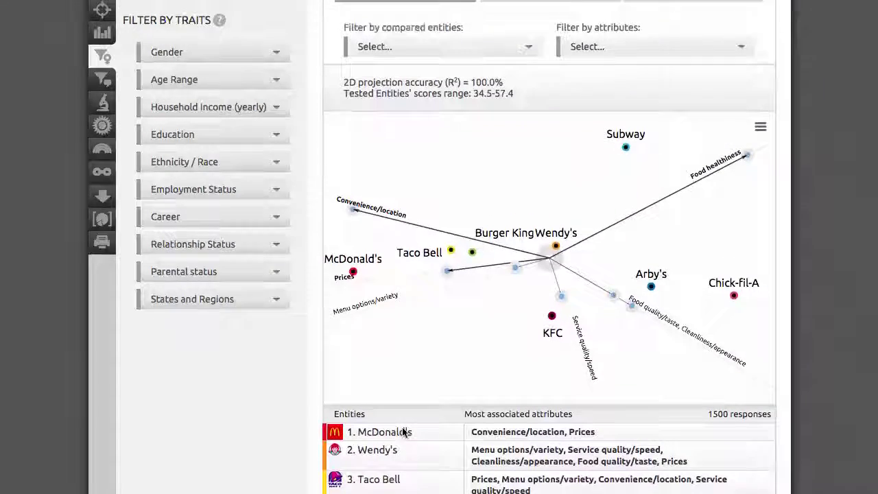
pyautogui.scroll(2, 403, 431)
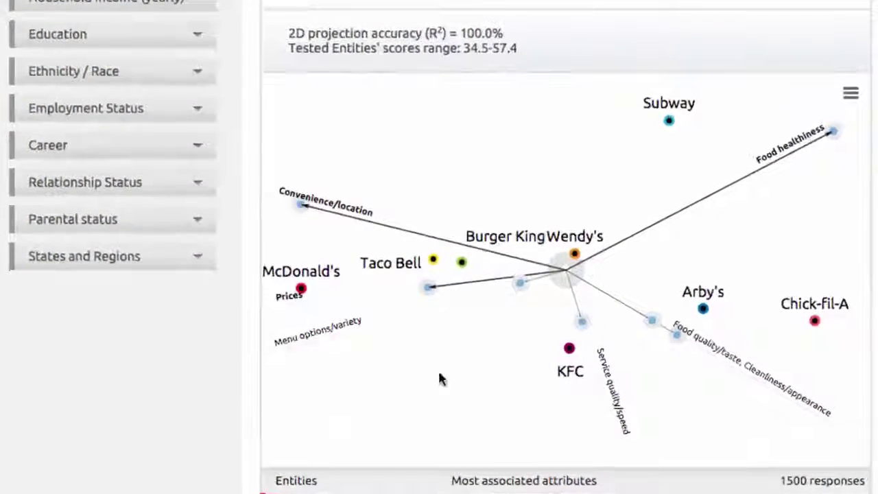
pyautogui.click(671, 123)
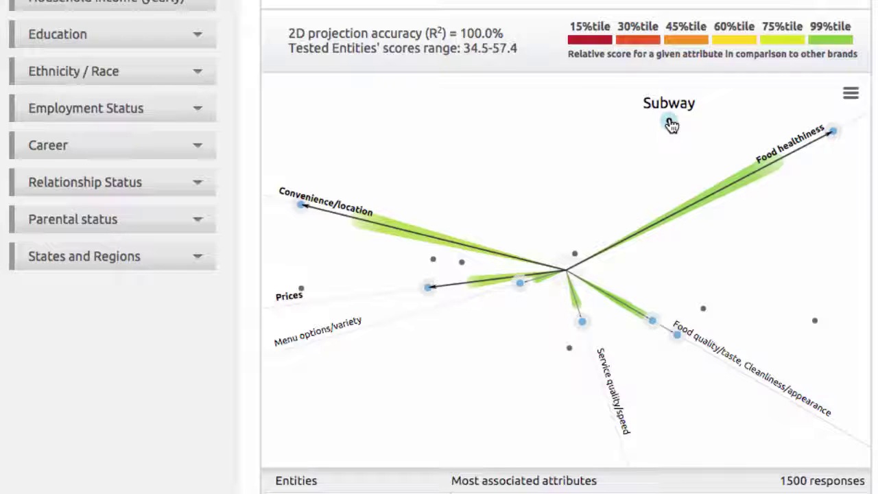
pyautogui.click(669, 123)
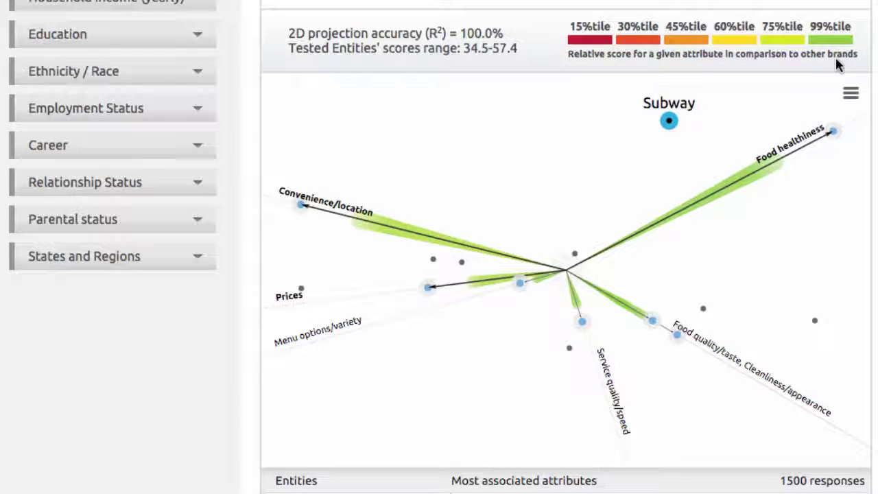
pyautogui.click(668, 121)
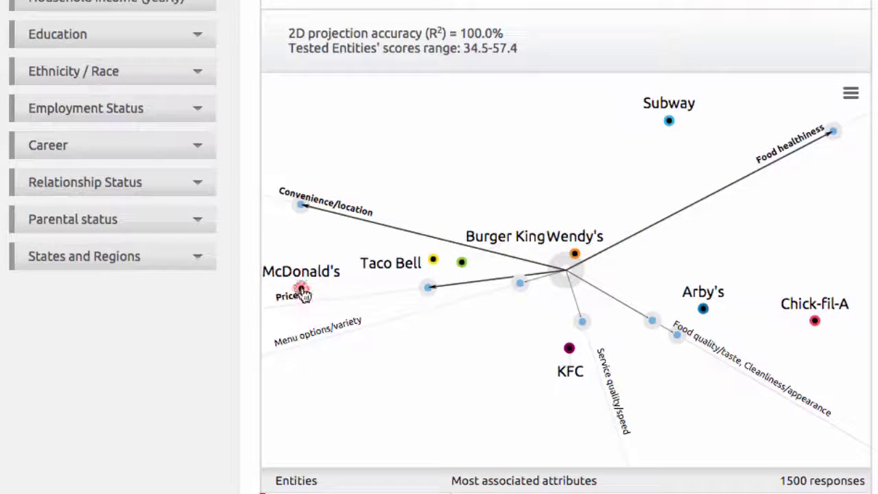
# Step: Show McDonald's relative score on each attribute, and open then close the chart's export menu
pyautogui.click(301, 290)
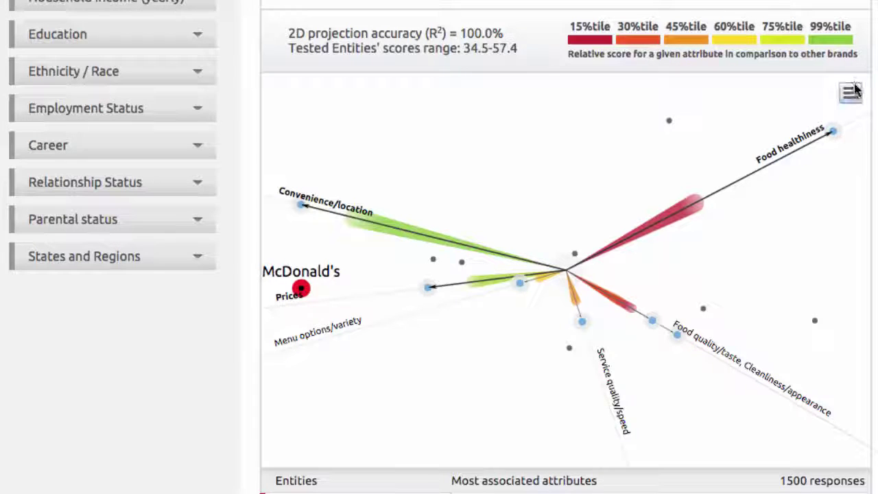
pyautogui.click(852, 91)
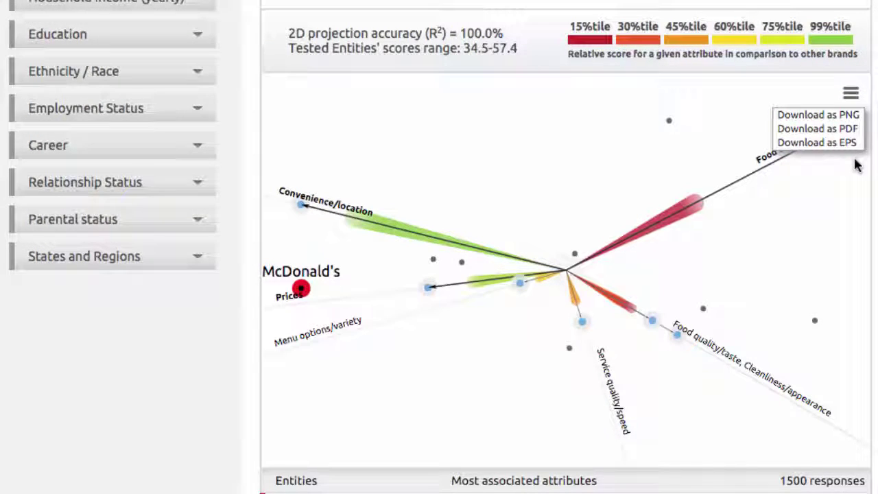
pyautogui.click(850, 94)
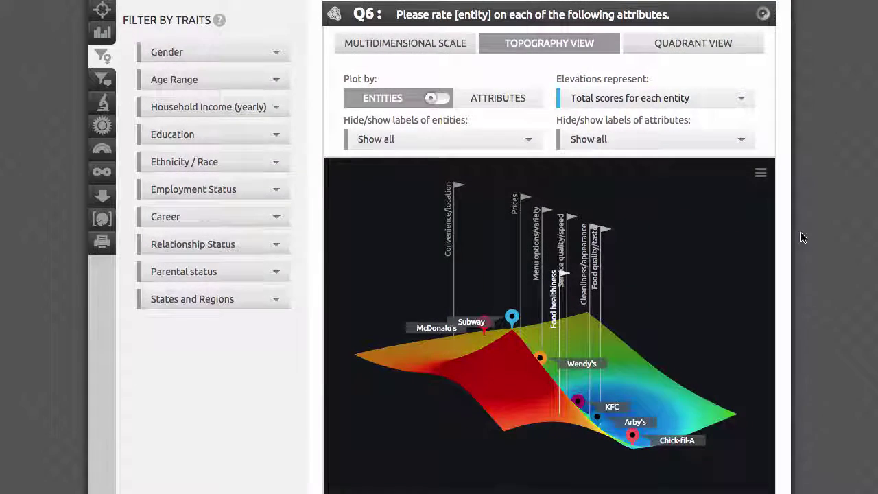
# Step: Rotate McDonald's to the right, tilt to a top-down view, and zoom in on Subway's peak and every brand pin
pyautogui.scroll(-1, 801, 239)
pyautogui.scroll(-1, 803, 237)
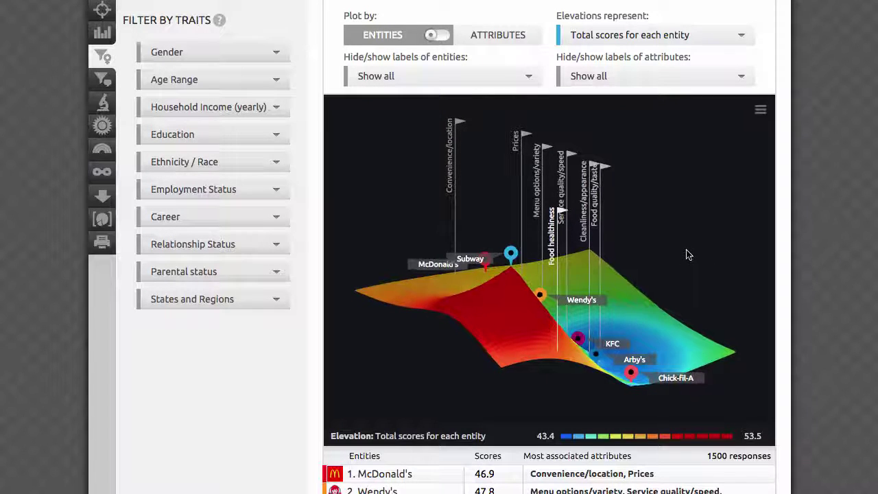
pyautogui.moveTo(655, 259); pyautogui.dragTo(583, 245)
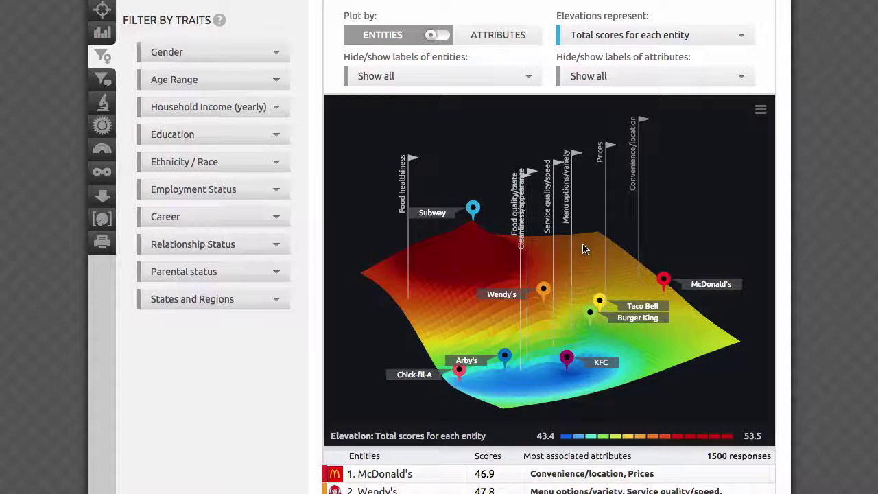
pyautogui.moveTo(582, 249); pyautogui.dragTo(460, 153)
pyautogui.scroll(3, 460, 152)
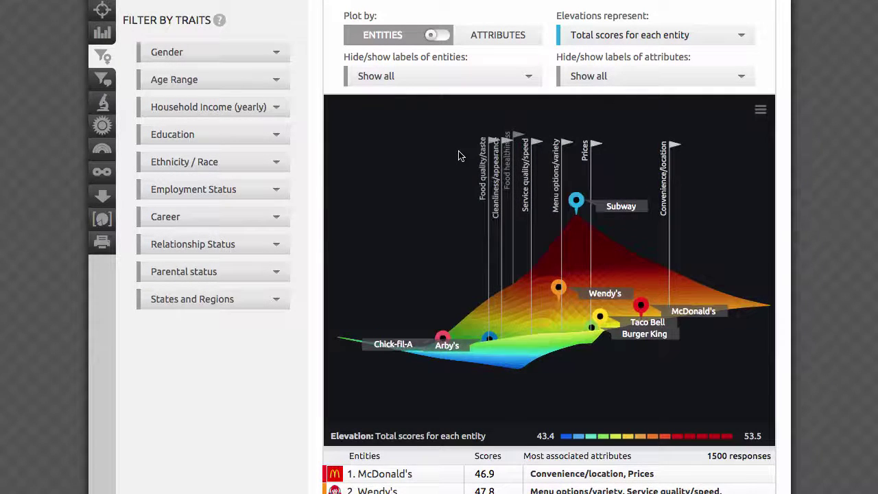
pyautogui.scroll(-3, 459, 155)
pyautogui.scroll(-2, 460, 155)
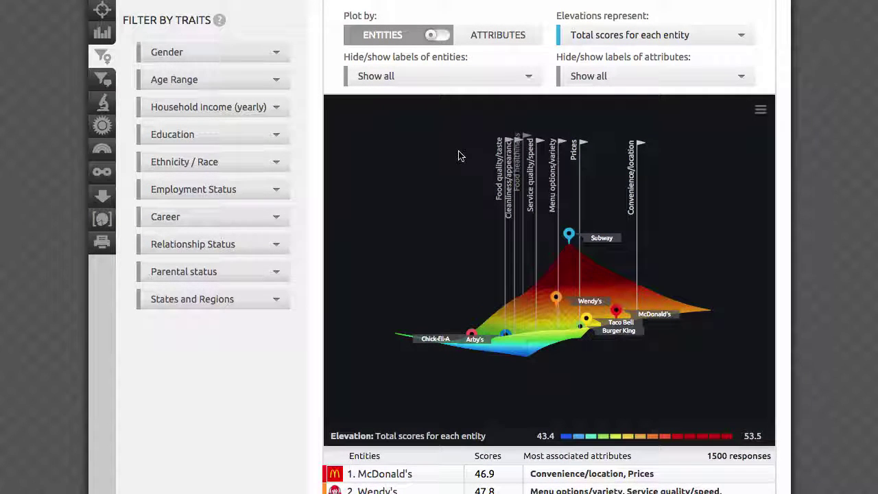
pyautogui.moveTo(463, 164); pyautogui.dragTo(584, 189)
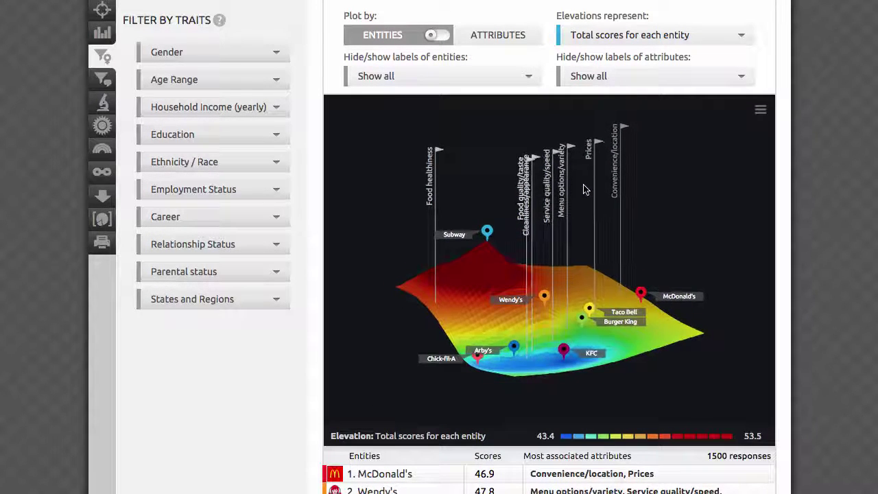
pyautogui.scroll(2, 583, 190)
pyautogui.scroll(2, 584, 189)
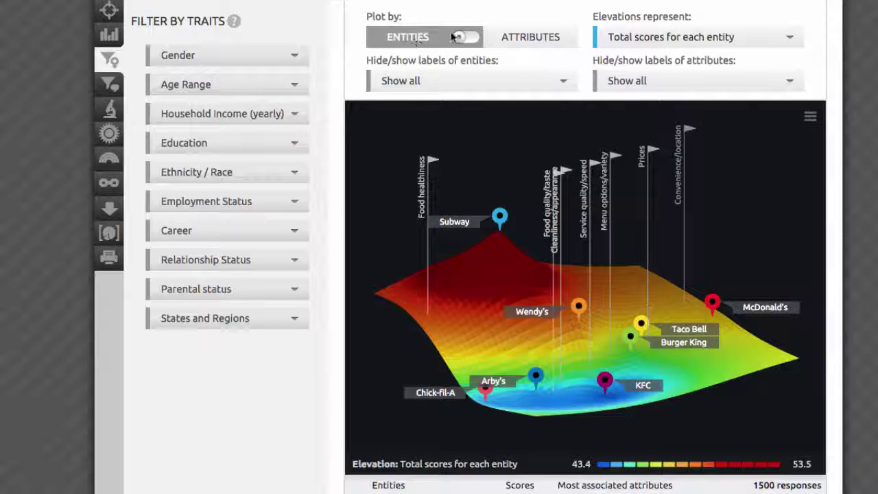
# Step: Base the elevations on McDonald's scores and rotate the surface to view another side
pyautogui.click(670, 42)
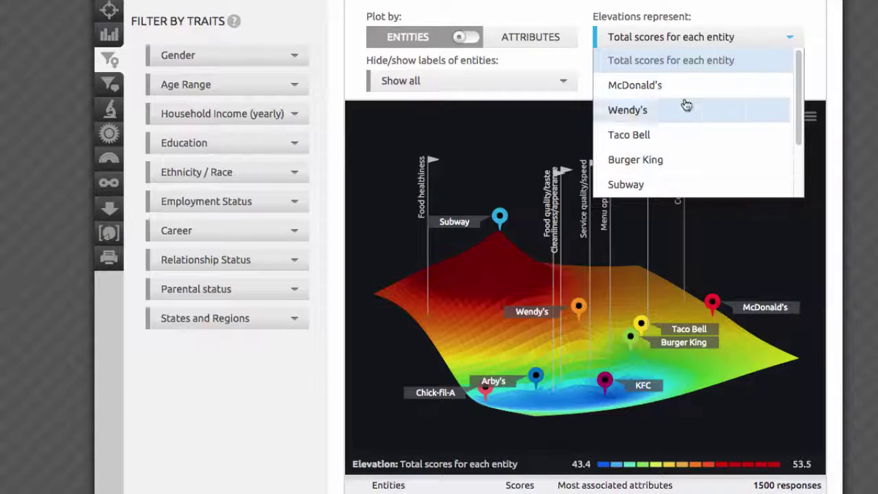
pyautogui.click(690, 43)
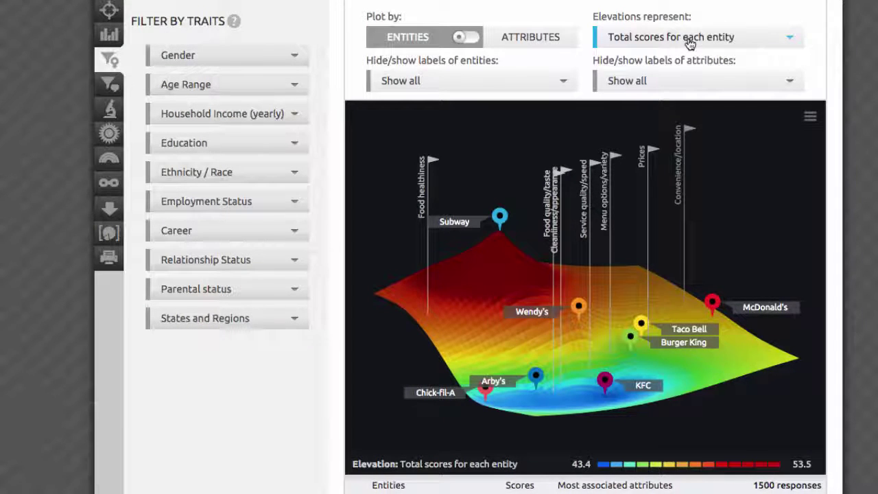
pyautogui.click(690, 44)
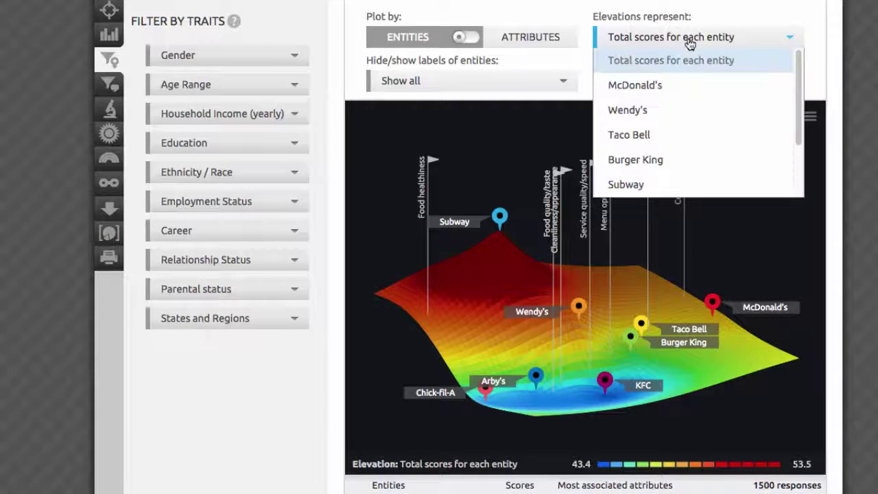
pyautogui.click(668, 89)
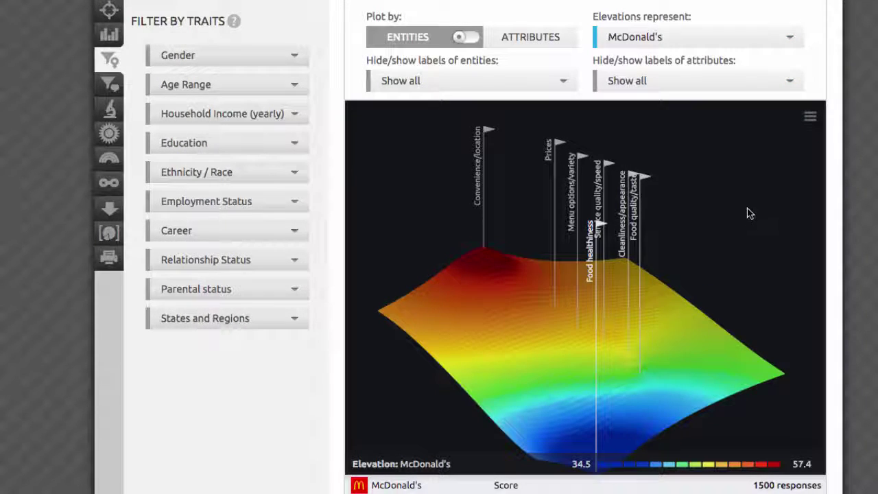
pyautogui.moveTo(749, 213); pyautogui.dragTo(576, 205)
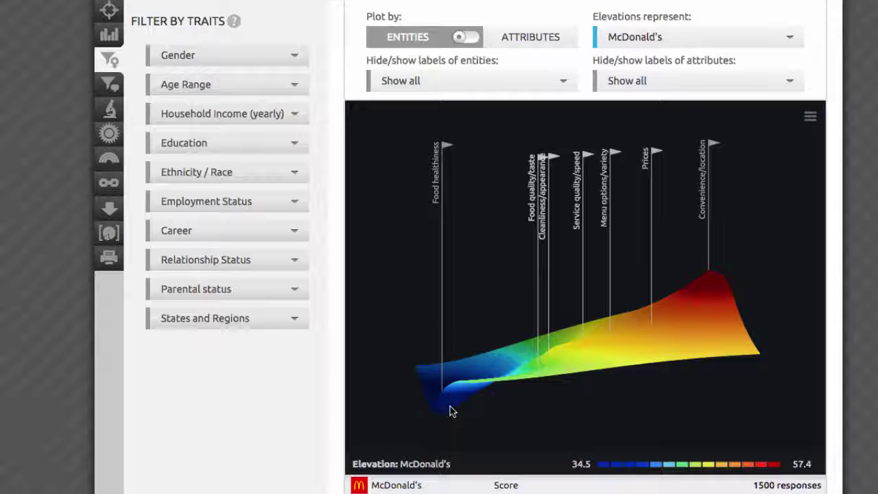
pyautogui.click(714, 37)
pyautogui.click(715, 188)
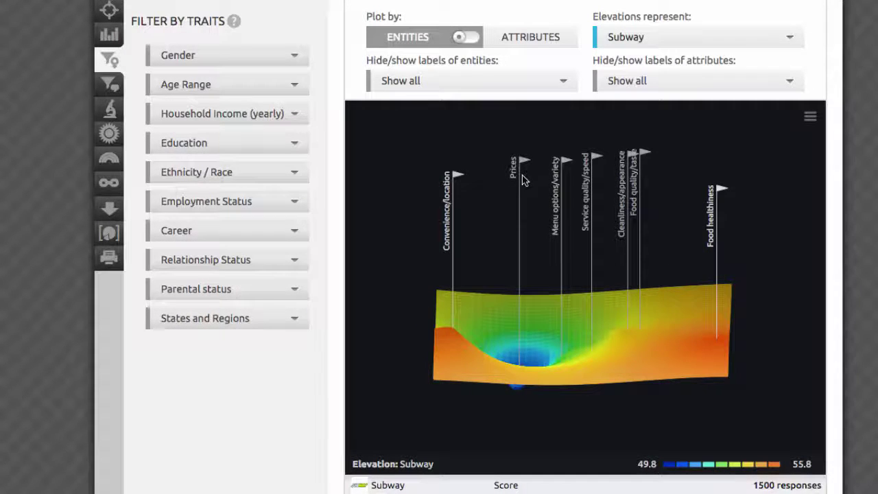
pyautogui.moveTo(522, 186); pyautogui.dragTo(521, 210)
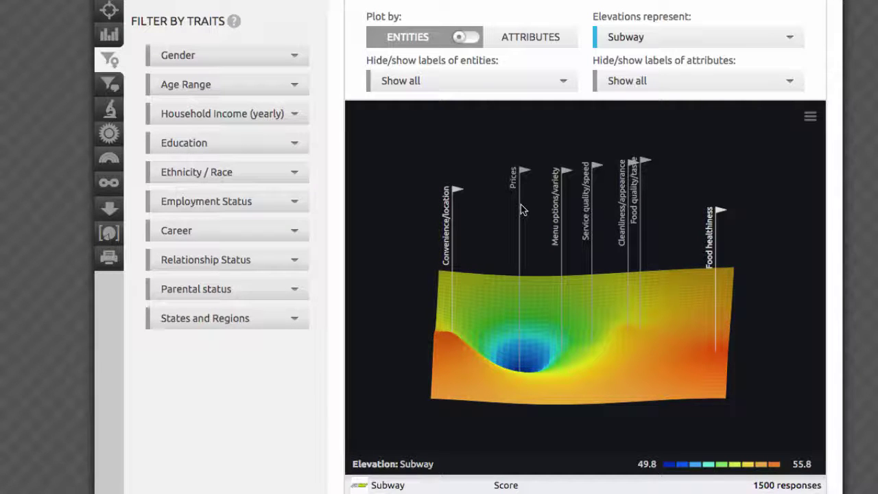
# Step: Switch Plot by from ENTITIES to ATTRIBUTES
pyautogui.click(528, 39)
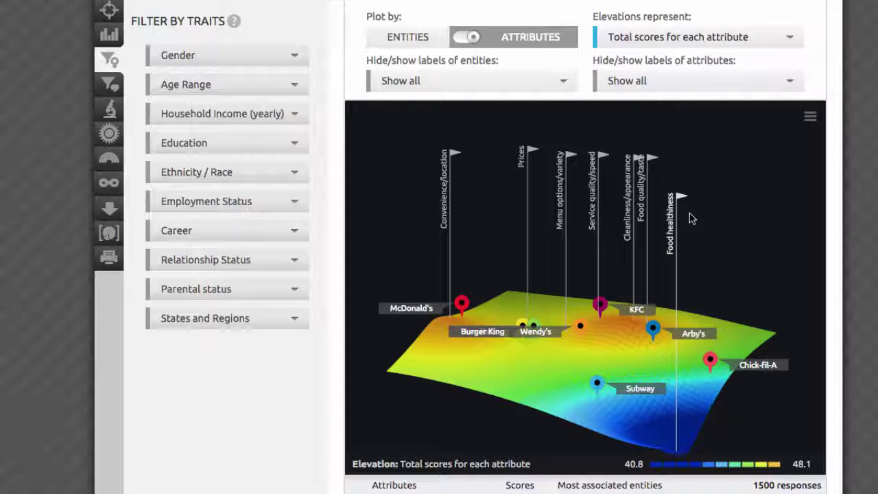
# Step: Make elevations represent Food healthiness and rotate the surface so the brand pins show better
pyautogui.click(668, 41)
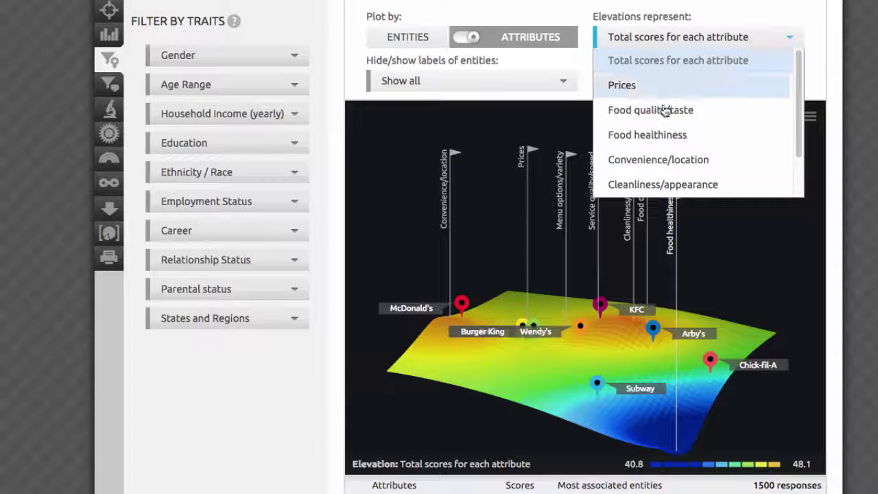
pyautogui.click(658, 136)
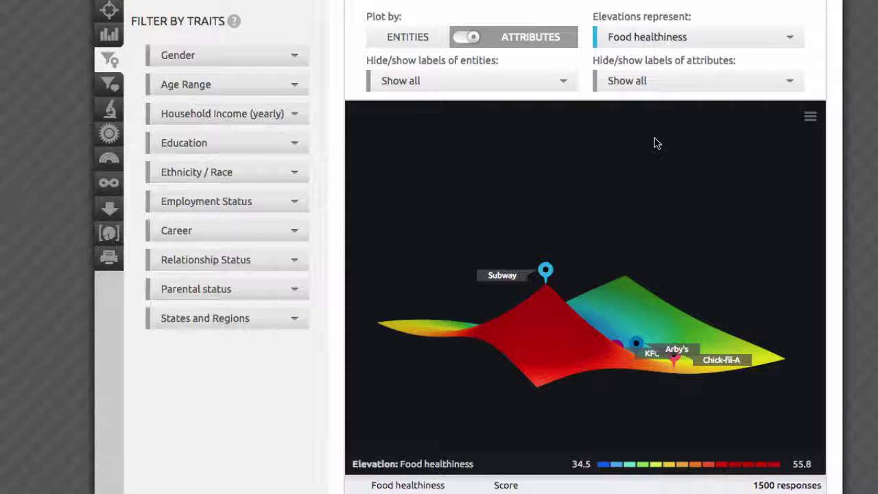
pyautogui.moveTo(721, 286); pyautogui.dragTo(607, 302)
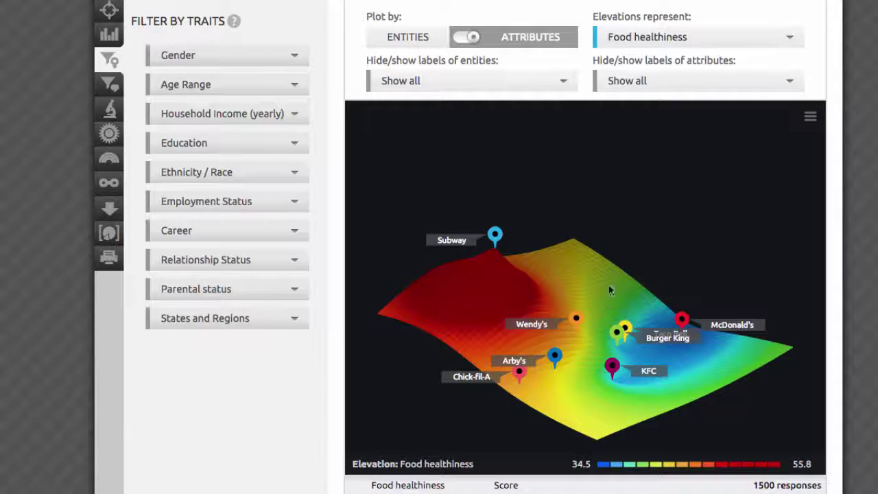
# Step: Make elevations represent Prices and tilt the surface to a steeper view
pyautogui.click(681, 39)
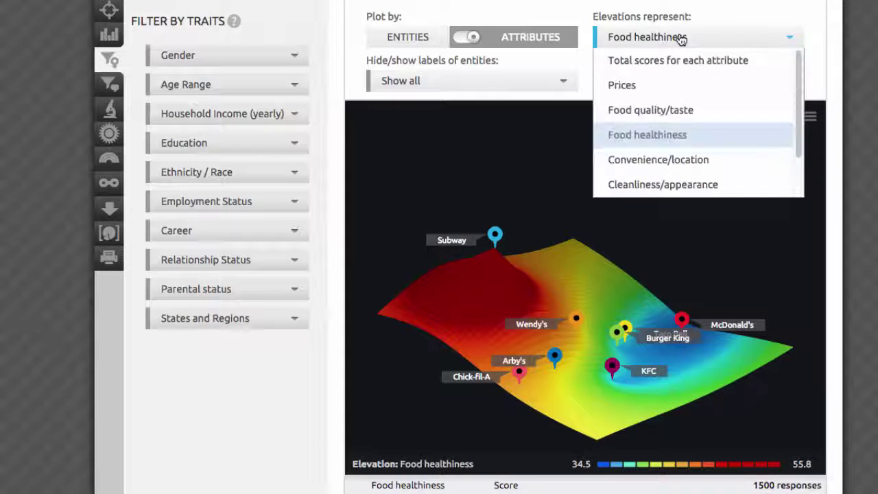
pyautogui.click(661, 85)
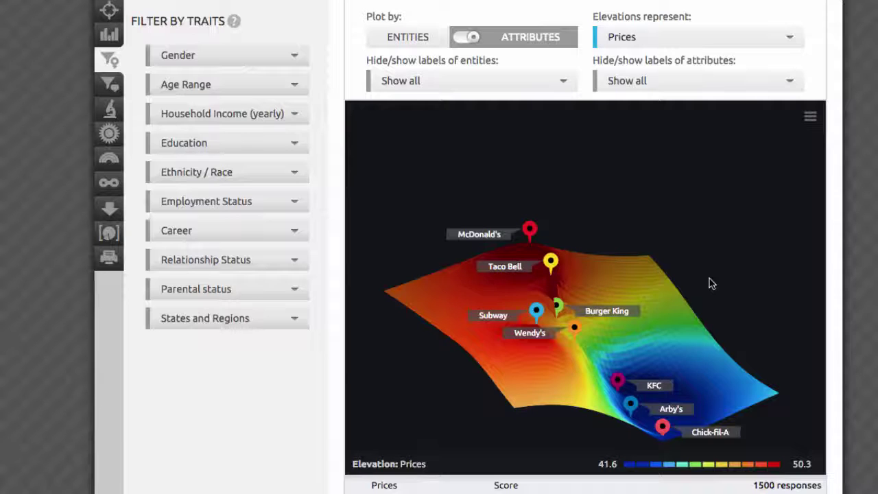
pyautogui.moveTo(709, 284); pyautogui.dragTo(708, 297)
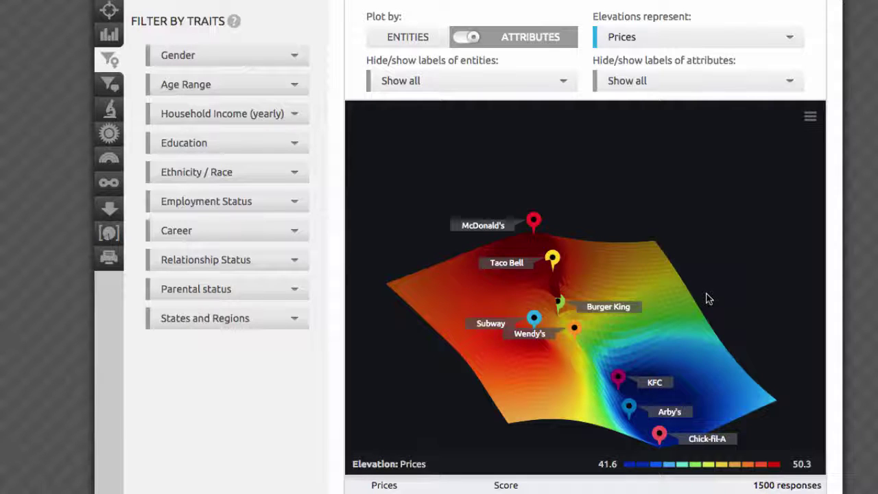
# Step: Uncheck the Wendy's, Taco Bell, Subway, Arby's, KFC and Chick-fil-A labels, keeping only McDonald's labelled
pyautogui.click(523, 81)
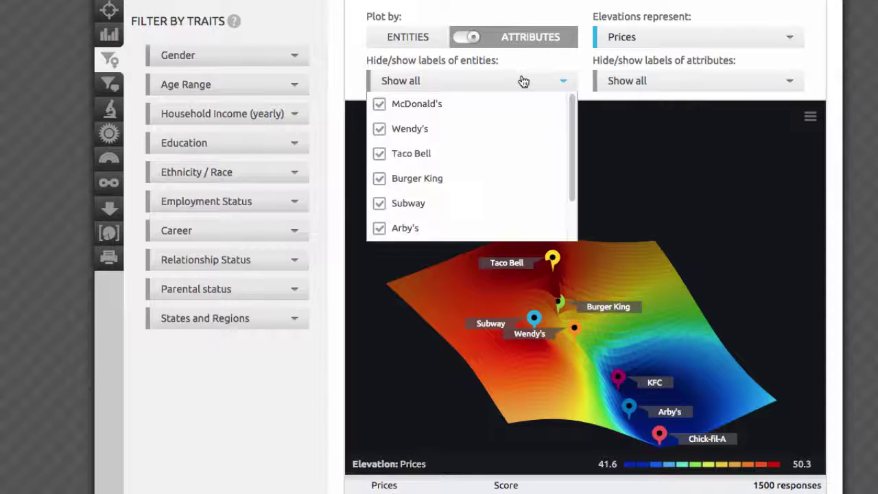
pyautogui.click(380, 128)
pyautogui.click(379, 154)
pyautogui.click(379, 203)
pyautogui.click(380, 228)
pyautogui.moveTo(568, 165); pyautogui.dragTo(573, 232)
pyautogui.click(380, 204)
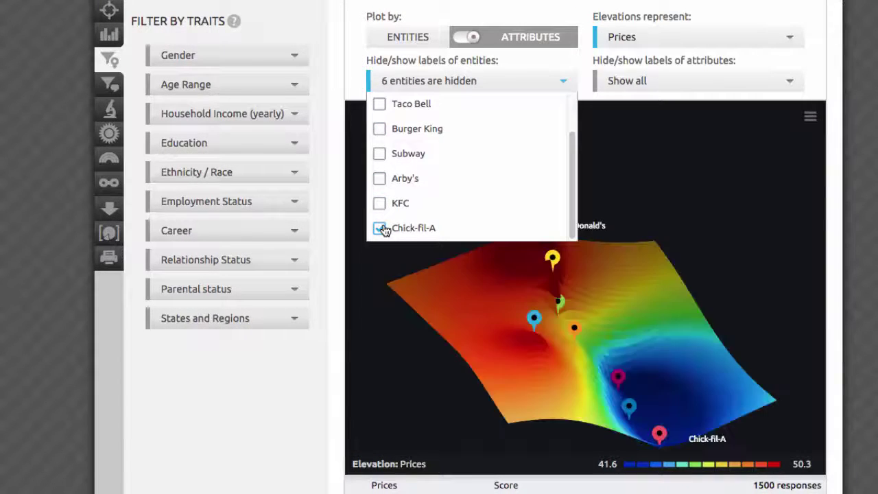
pyautogui.click(380, 228)
pyautogui.click(526, 82)
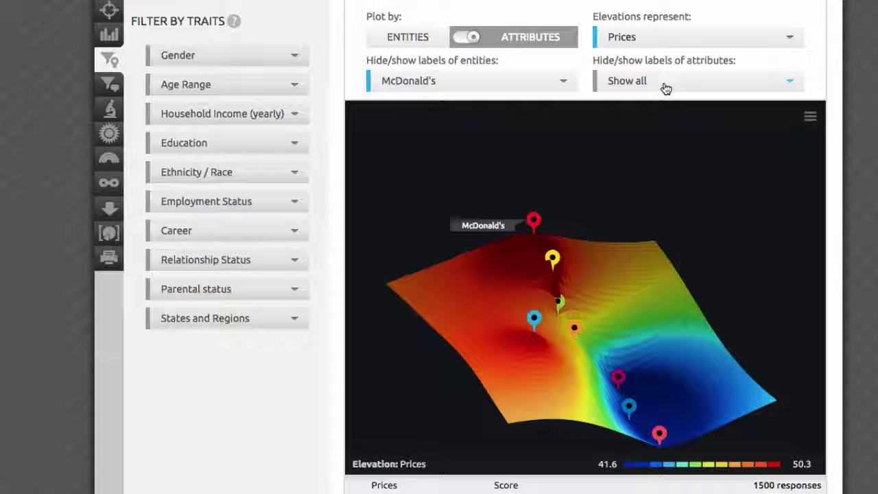
# Step: Open the chart's hamburger menu to reveal its PNG, PDF and EPS download options
pyautogui.click(810, 116)
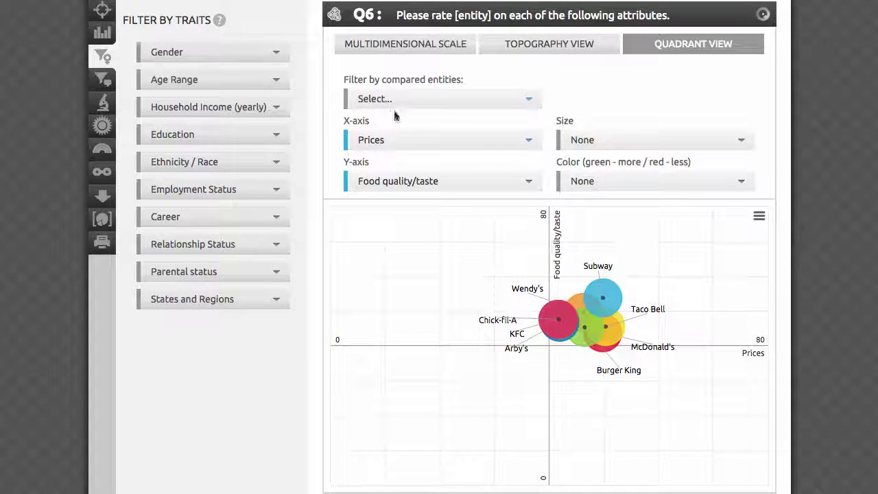
# Step: Choose Convenience/location for X, Food healthiness for Y, Food quality/taste for size, Menu options/variety for colour
pyautogui.click(388, 141)
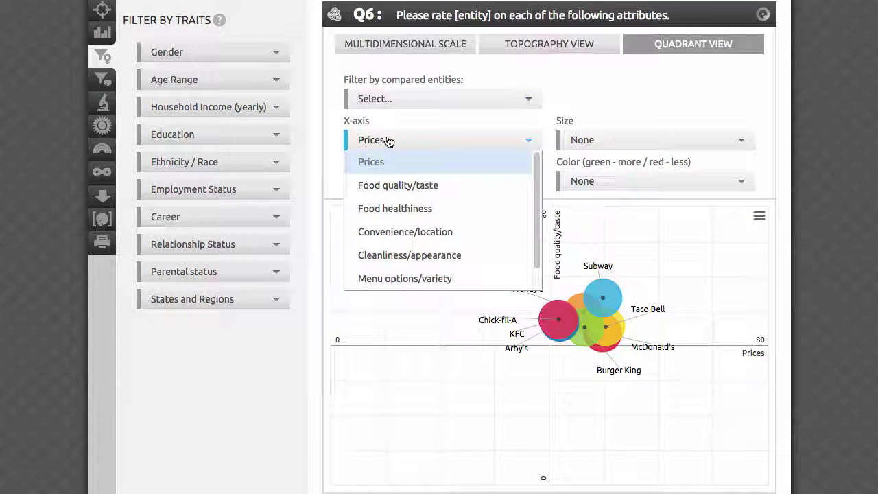
pyautogui.click(405, 233)
pyautogui.click(404, 183)
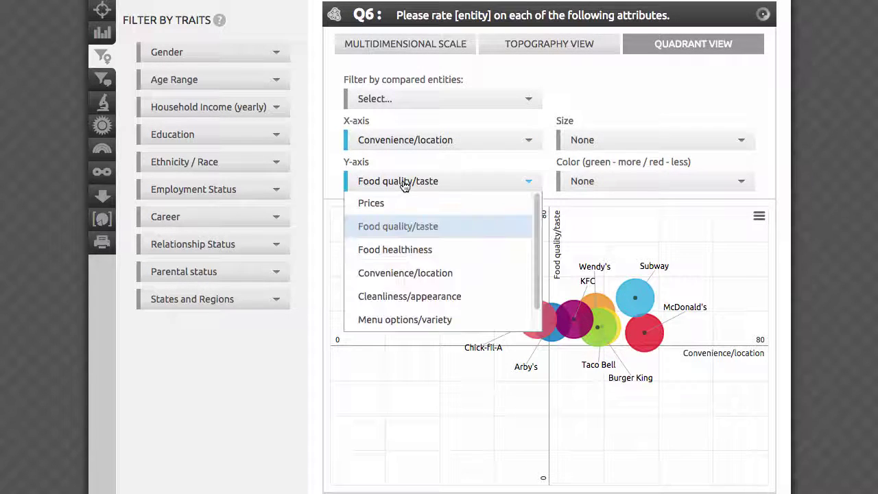
pyautogui.click(398, 249)
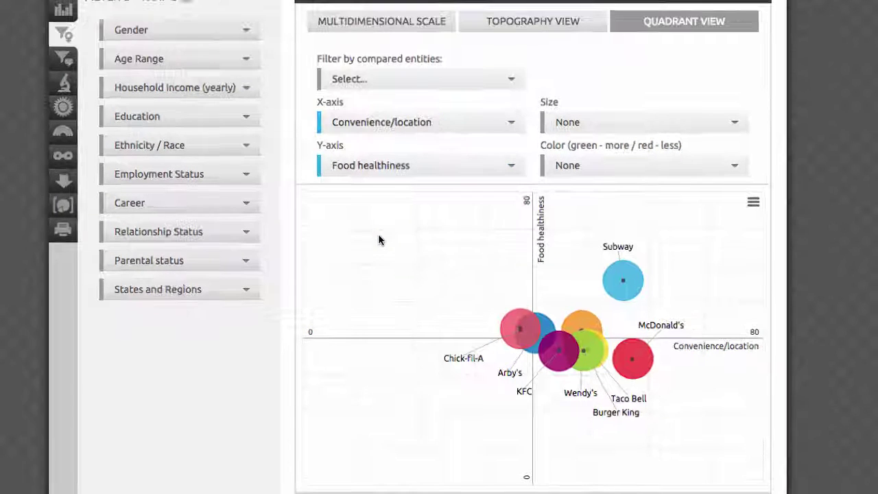
pyautogui.click(591, 130)
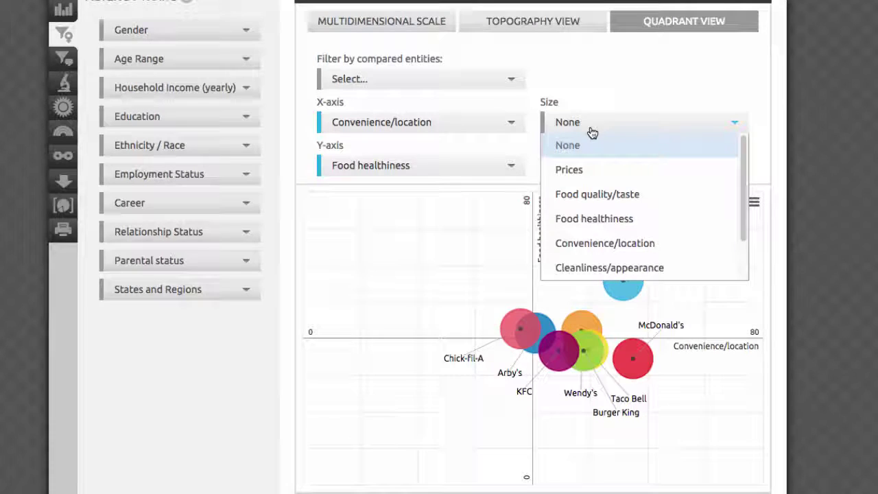
pyautogui.click(597, 195)
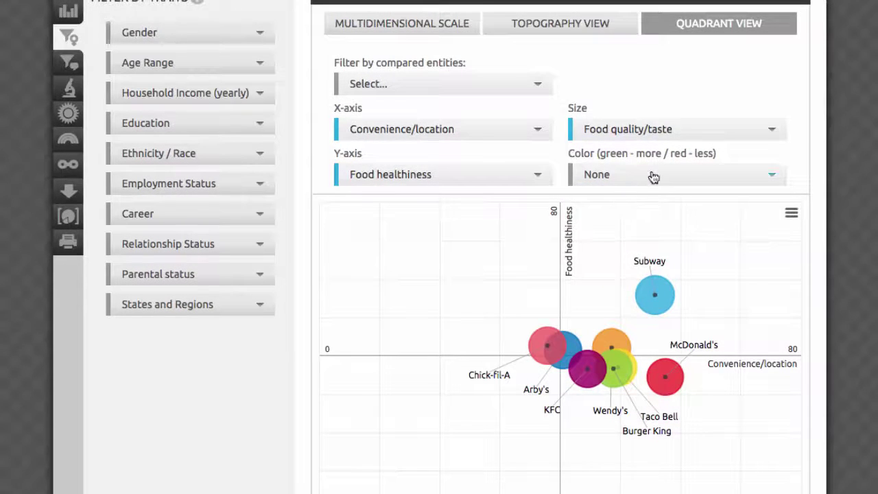
pyautogui.click(622, 167)
pyautogui.scroll(-3, 625, 291)
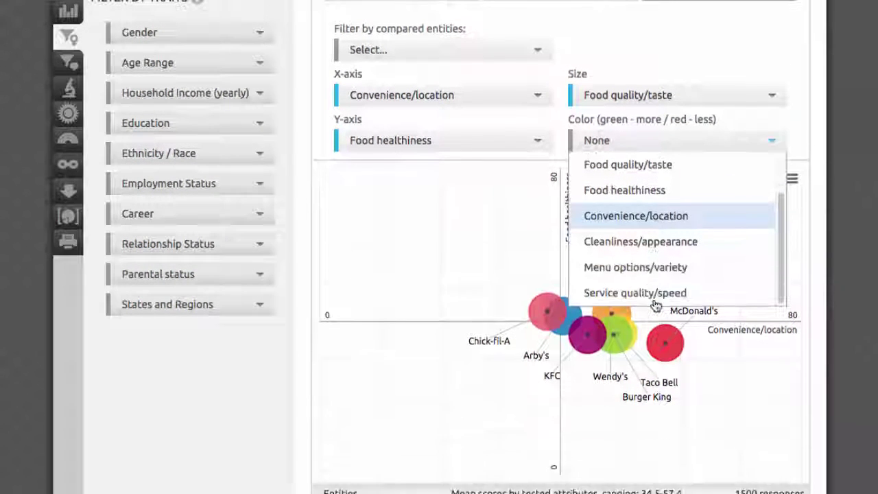
pyautogui.click(645, 267)
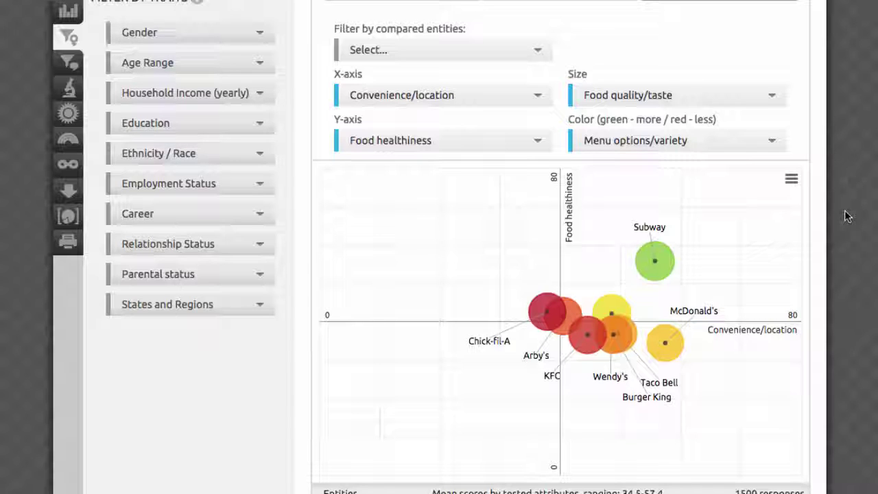
# Step: Select the McDonald's bubble to filter the quadrant chart to McDonald's alone
pyautogui.click(670, 344)
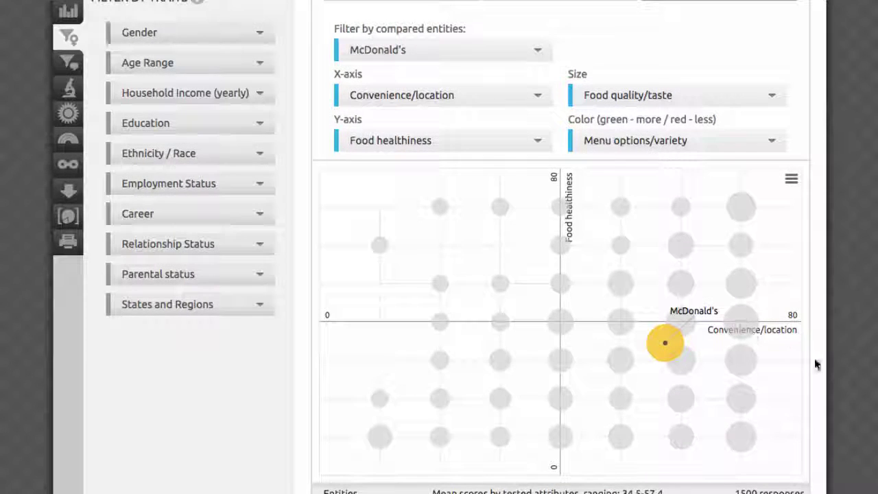
# Step: Sort the brand scores table below the chart by Convenience/location
pyautogui.scroll(-3, 836, 368)
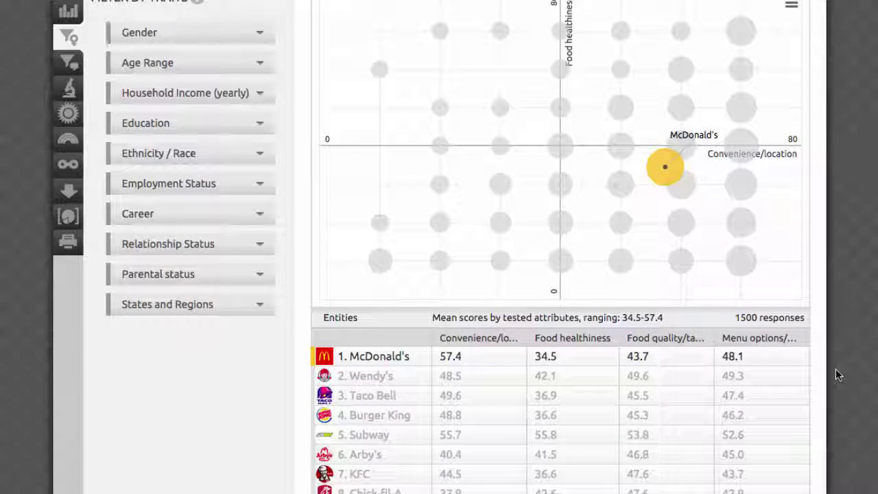
pyautogui.click(475, 338)
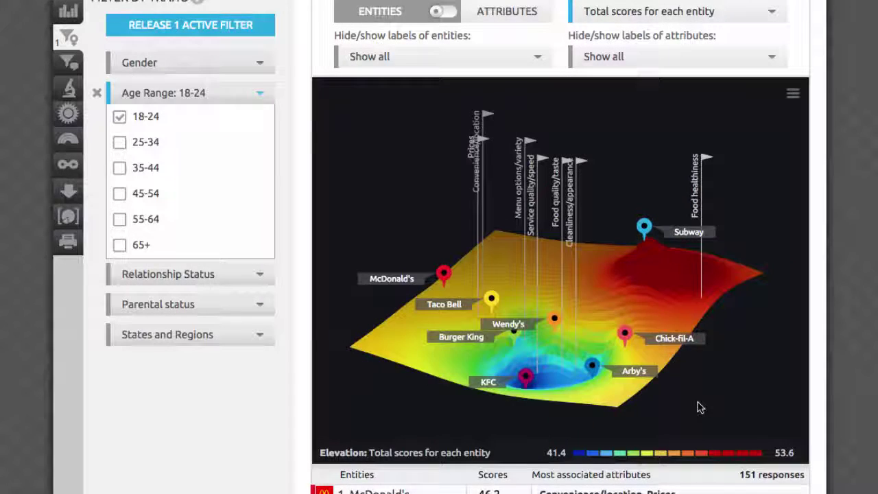
# Step: Collapse the Age Range list, keeping the 18-24 filter applied to 151 responses
pyautogui.click(700, 408)
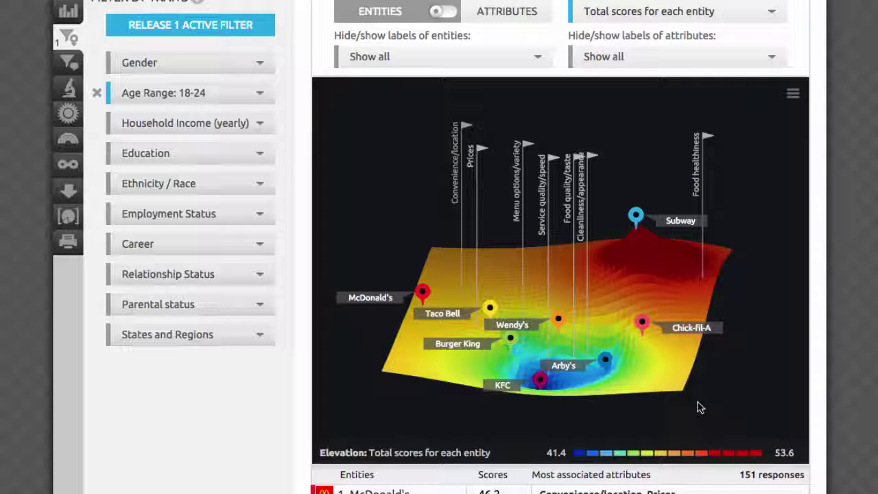